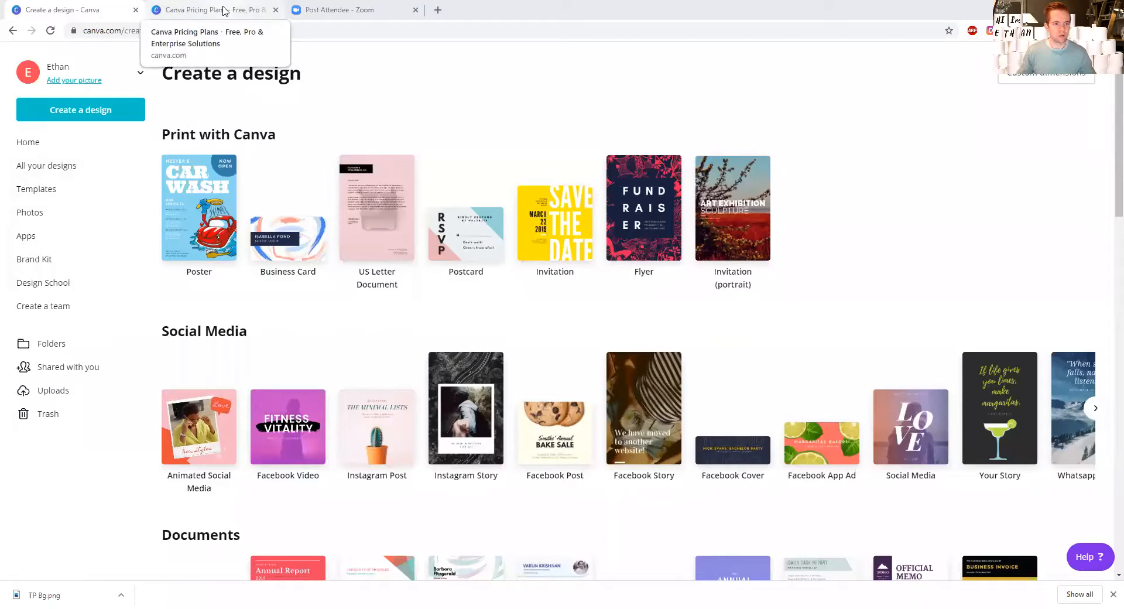
Step: Review the Free, Pro and Enterprise plans with their prices and feature lists on the pricing page
left_click(223, 10)
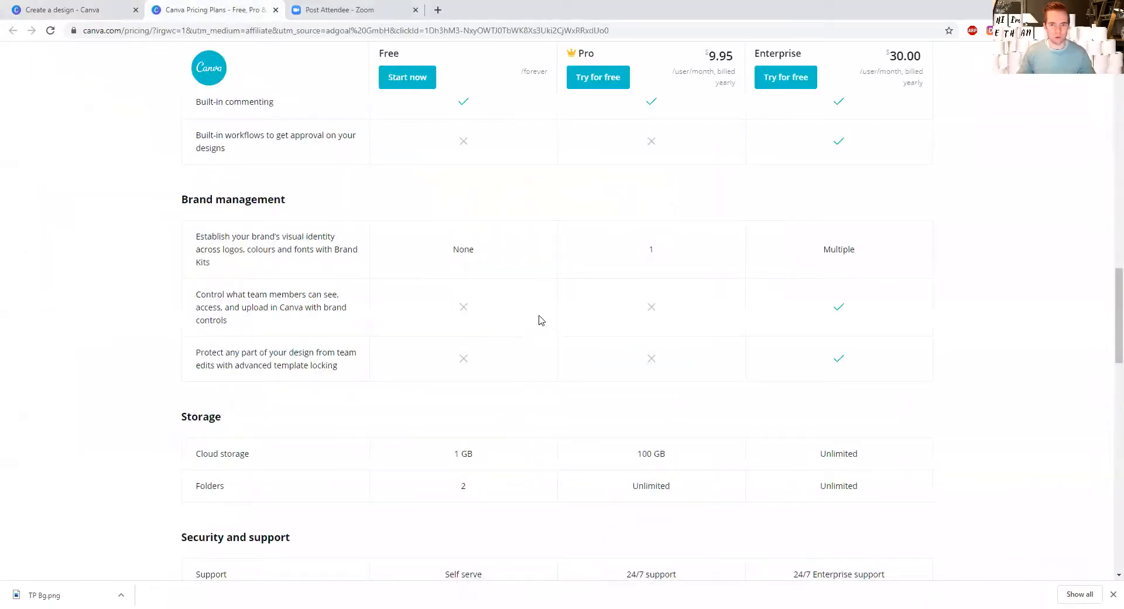
scroll(537, 320, "up", 3)
scroll(544, 323, "up", 15)
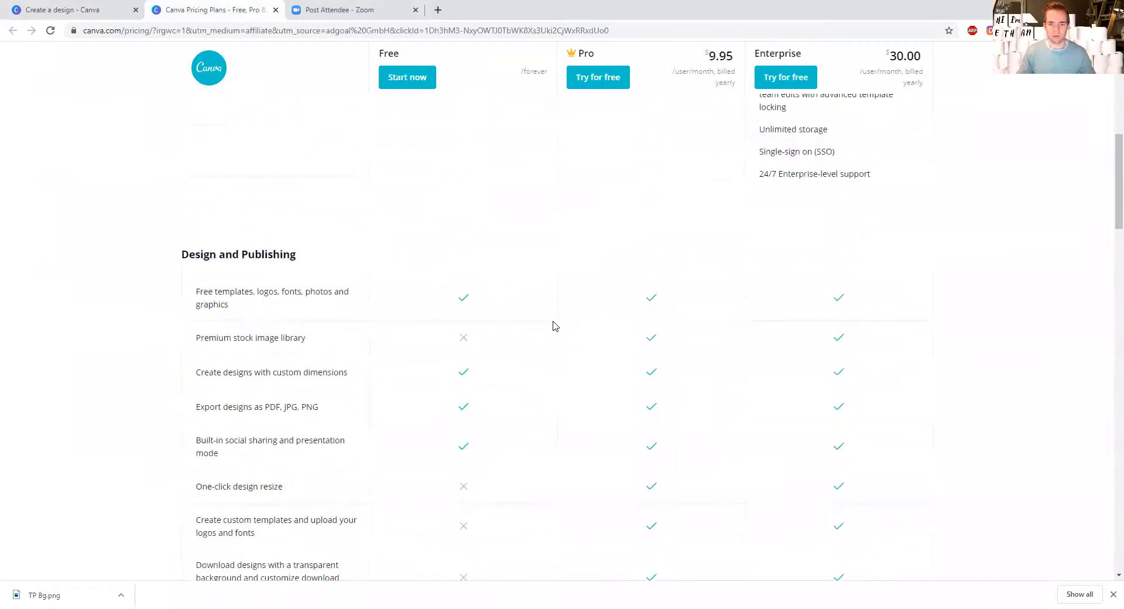
scroll(556, 327, "up", 3)
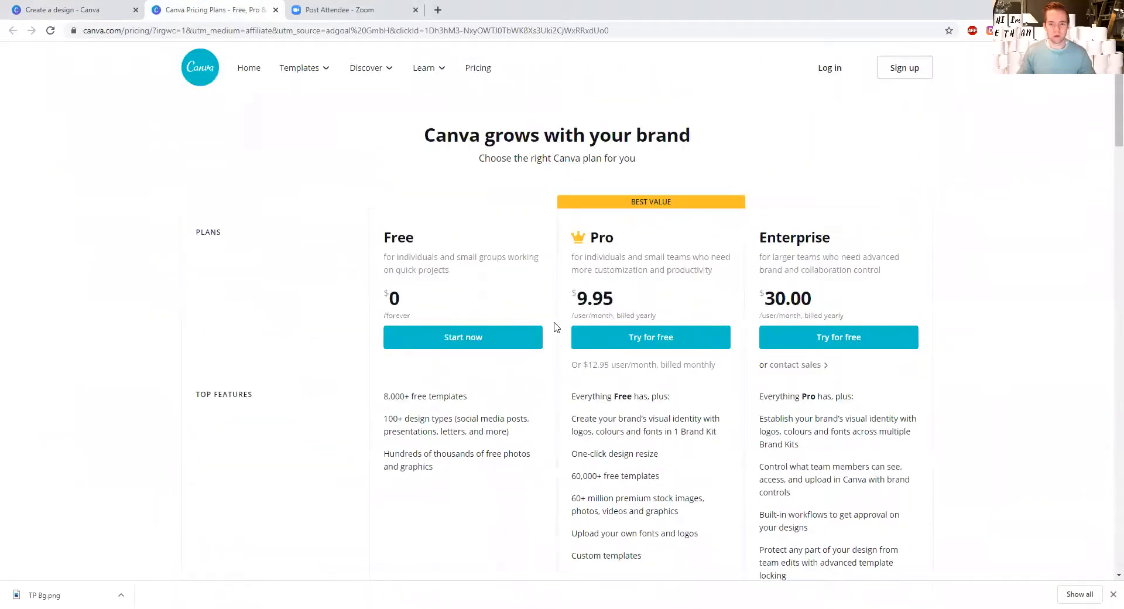
scroll(557, 325, "down", 2)
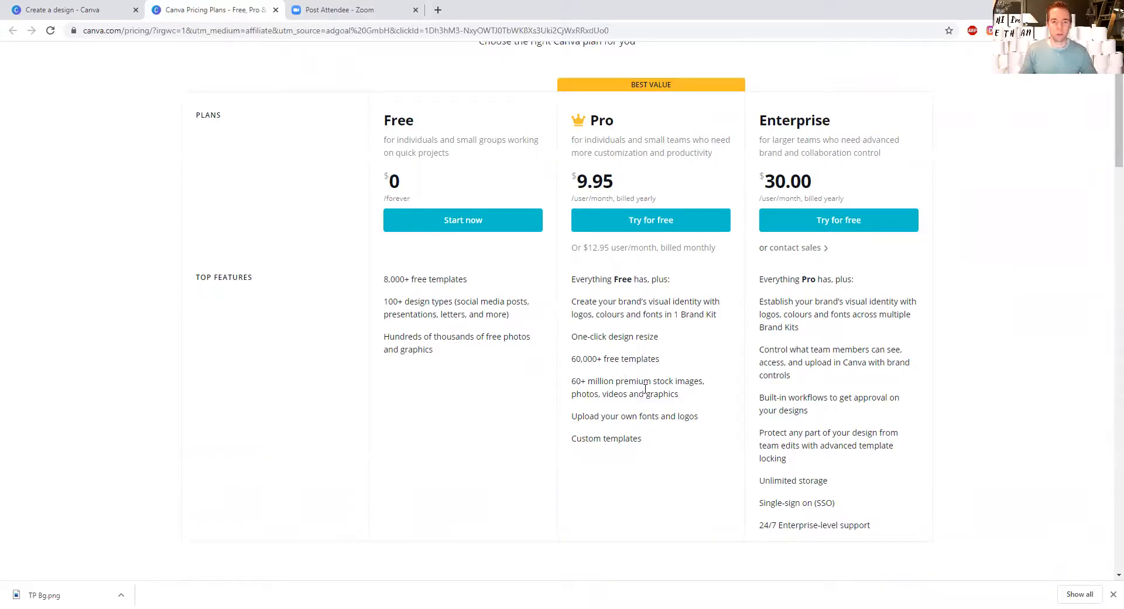
scroll(655, 372, "down", 4)
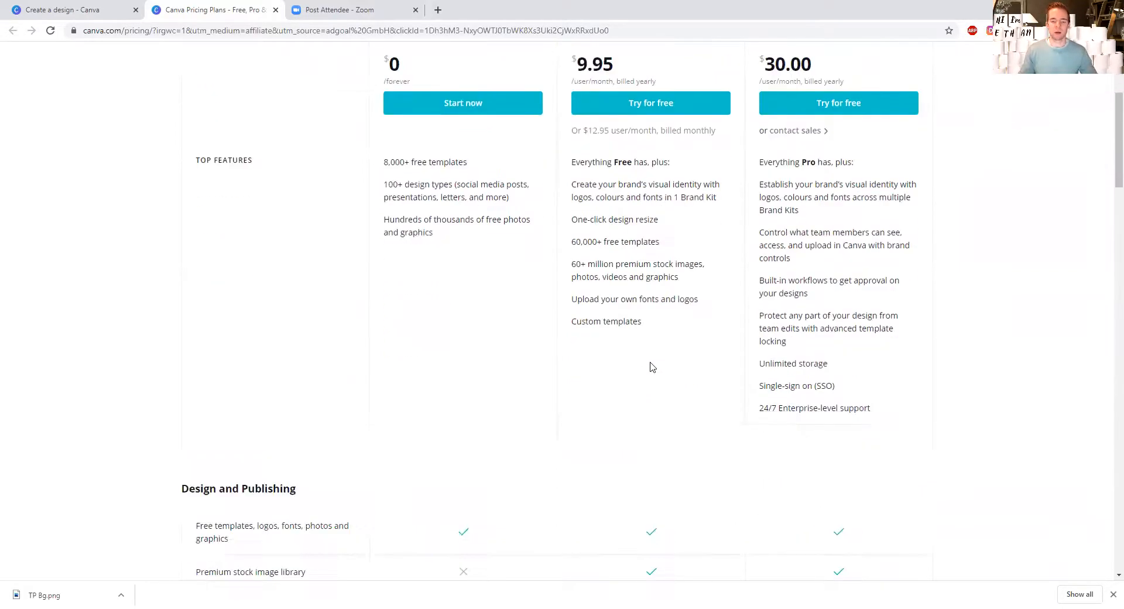
scroll(650, 366, "down", 3)
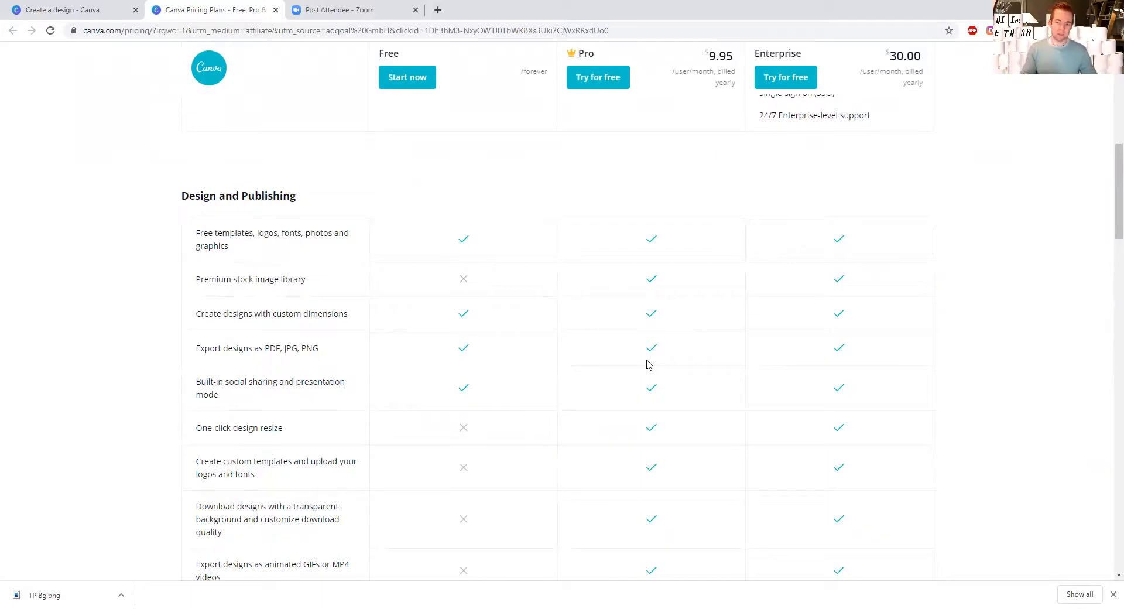
scroll(660, 365, "up", 10)
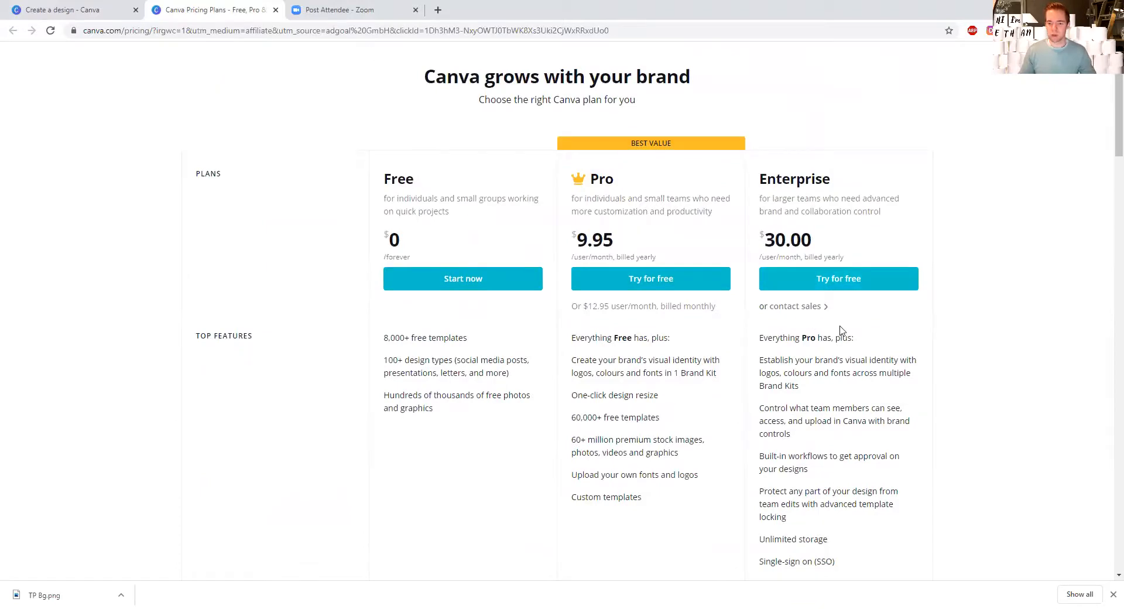
scroll(841, 334, "down", 3)
scroll(837, 322, "up", 1)
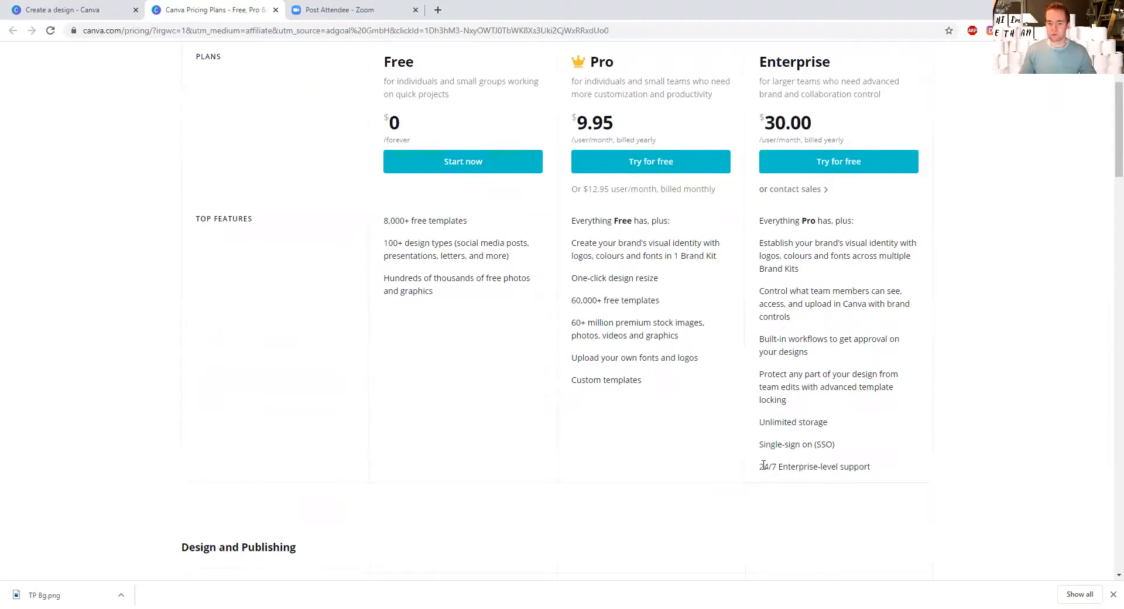
Step: Highlight the enterprise-level support and unlimited storage entries among the Enterprise plan's top features
left_click_drag(759, 468, 890, 470)
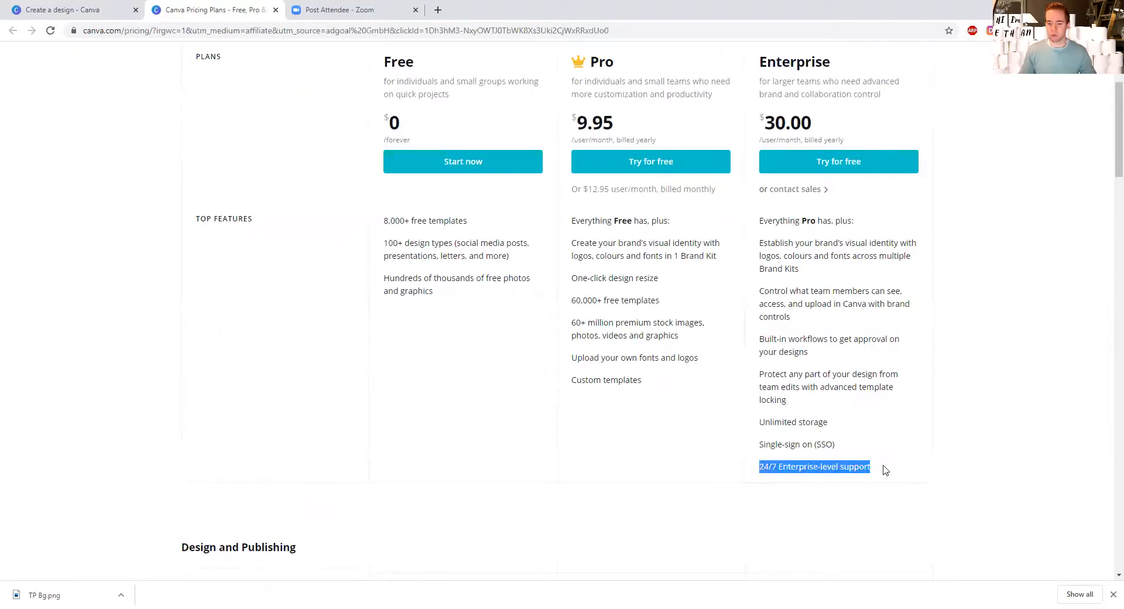
left_click(825, 444)
left_click_drag(764, 422, 818, 422)
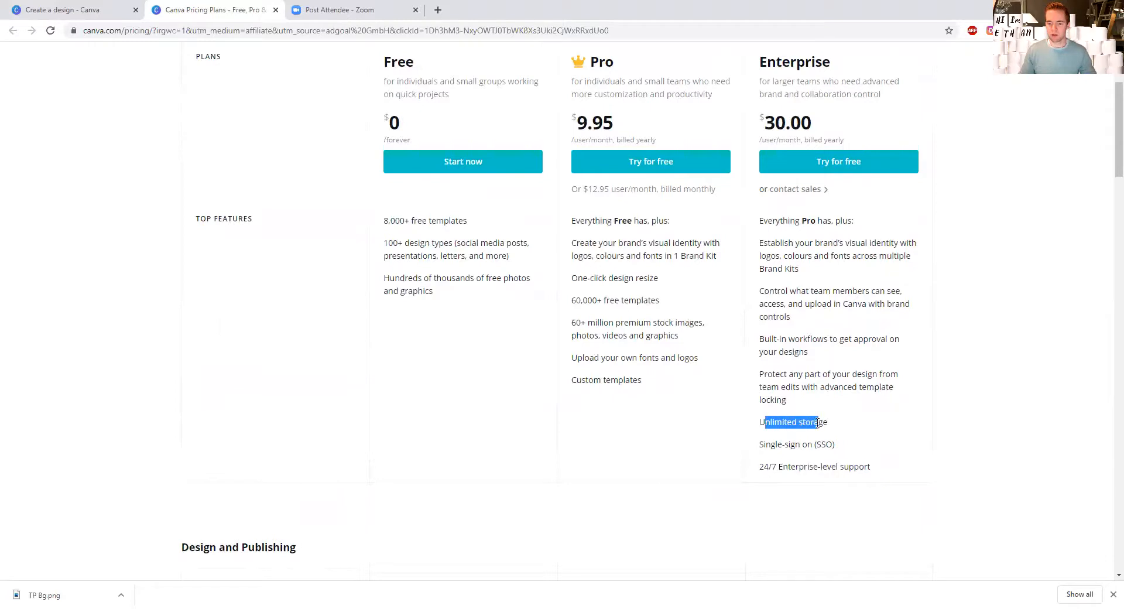
left_click(782, 371)
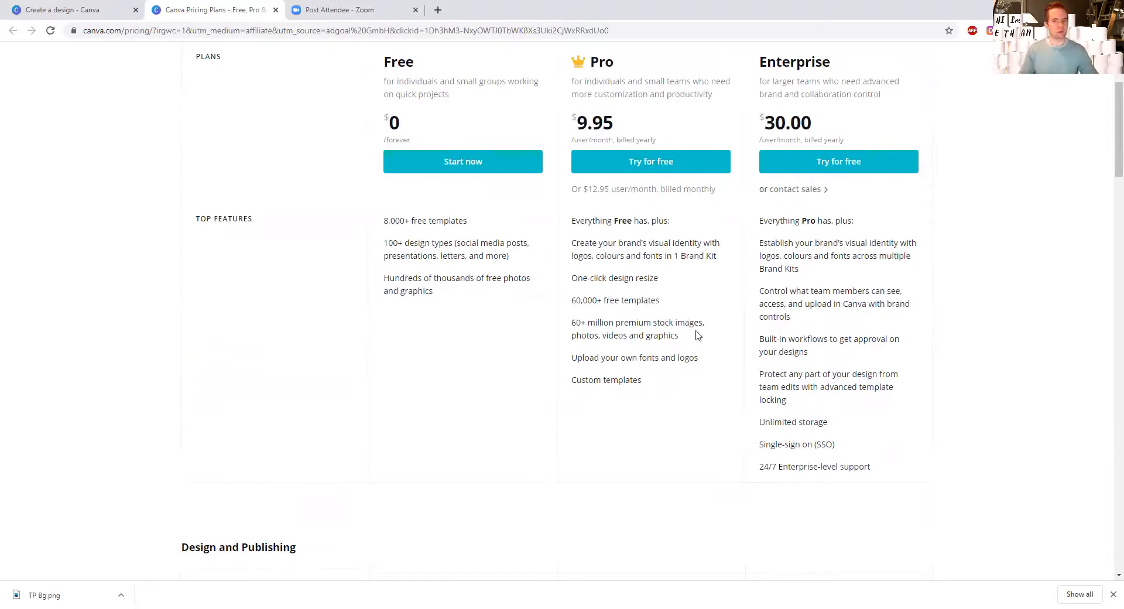
Step: Compare the free template counts offered by the Free and Pro plans, highlighting each entry
scroll(661, 311, "up", 2)
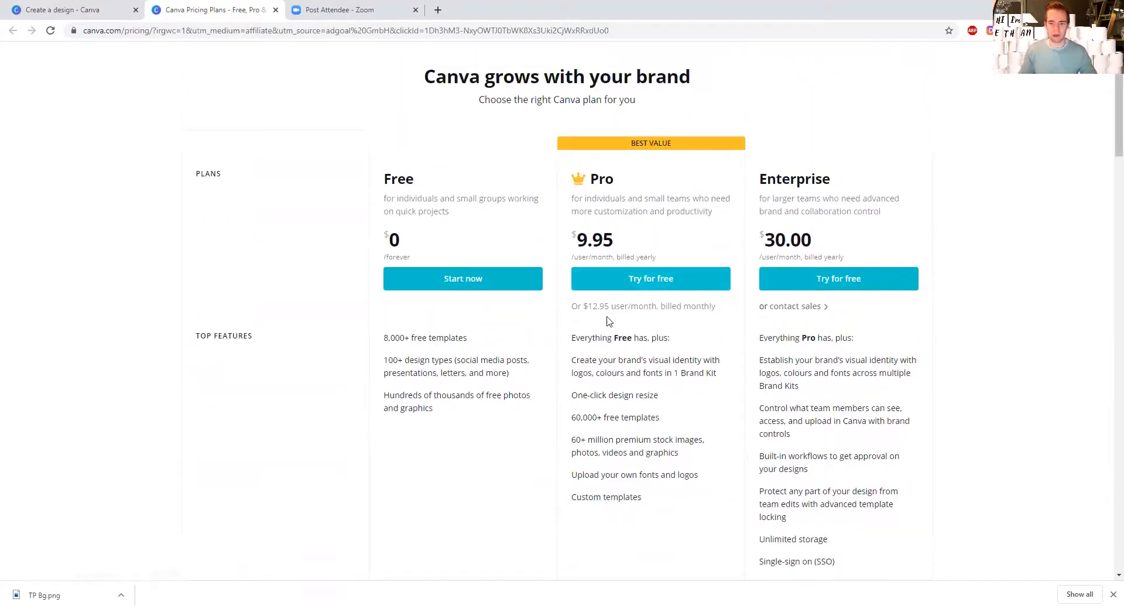
scroll(642, 368, "down", 1)
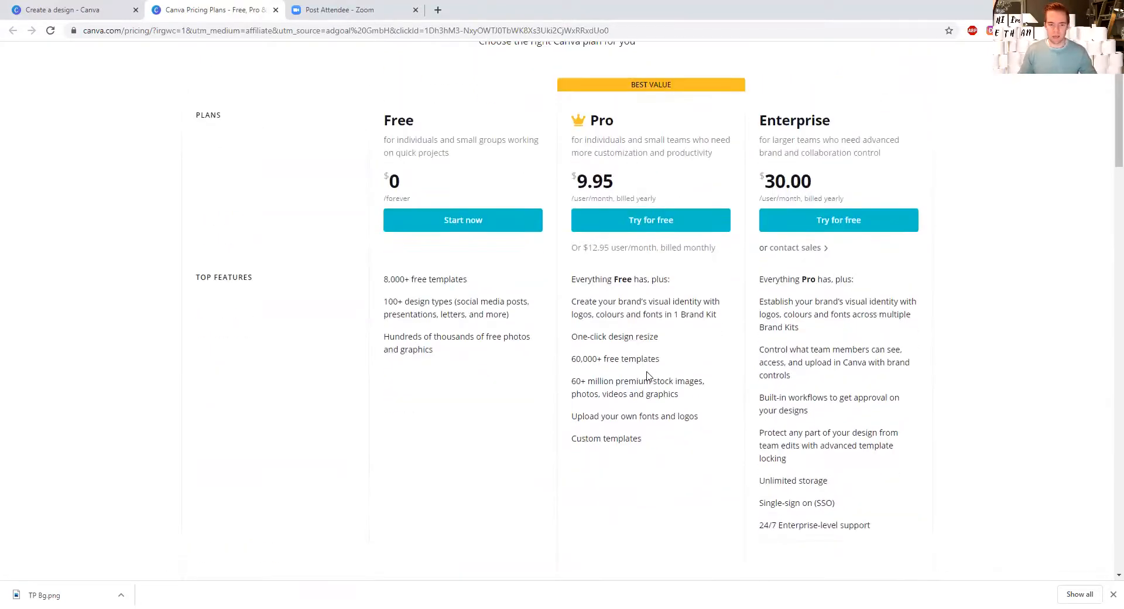
scroll(638, 370, "down", 2)
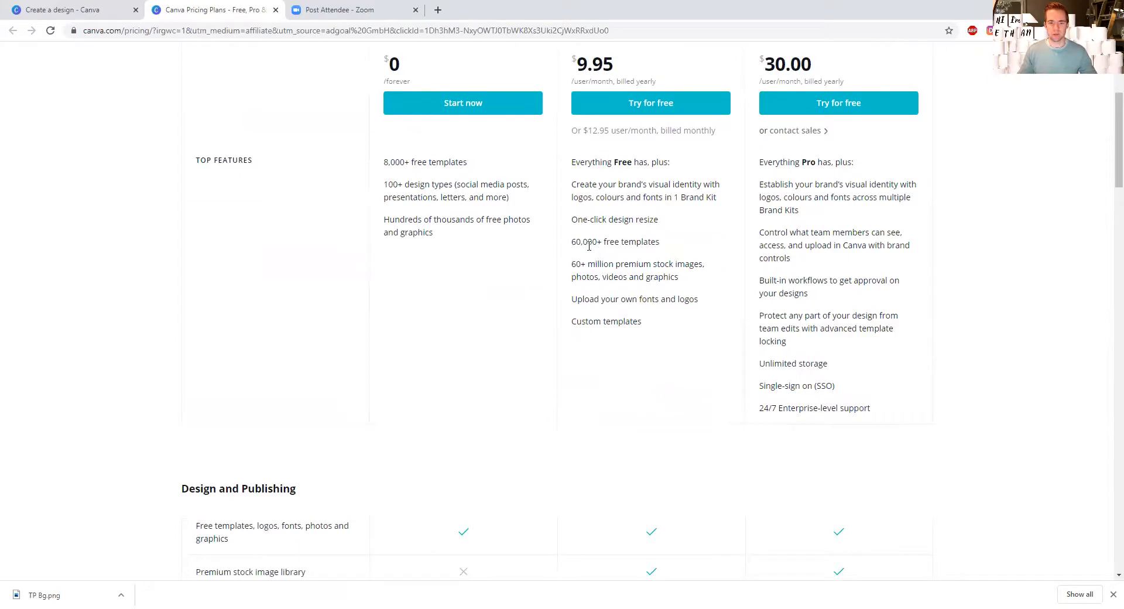
left_click_drag(668, 243, 648, 241)
left_click(390, 160)
left_click_drag(384, 161, 407, 161)
left_click(410, 161)
left_click_drag(573, 242, 665, 245)
left_click(658, 240)
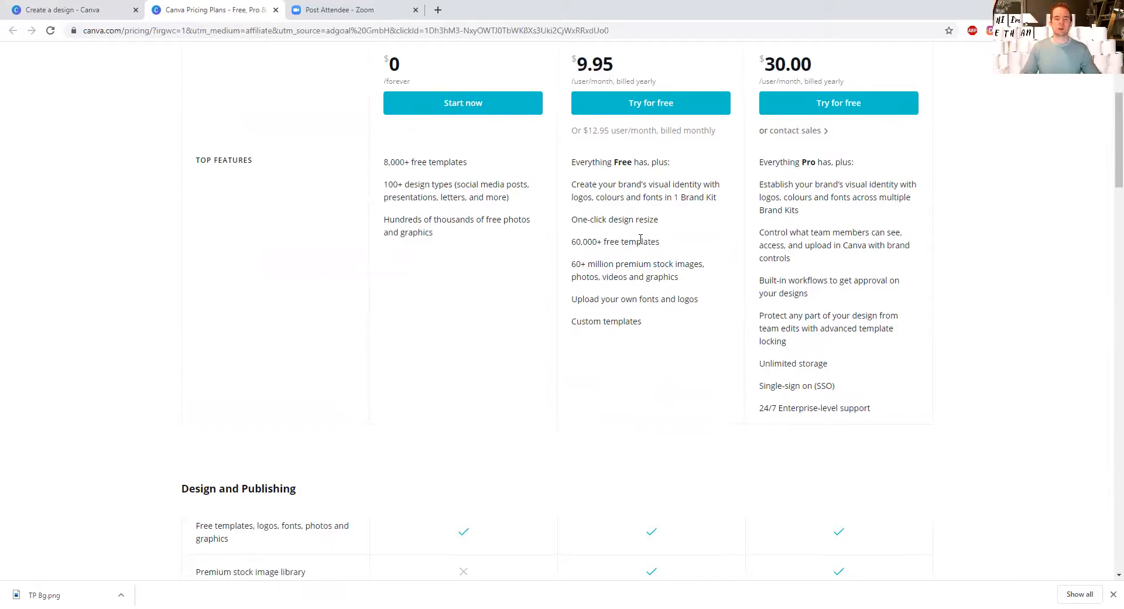
Step: Search for "apple" from the home page, look over the suggested design types, and recheck the pricing plans
left_click(82, 10)
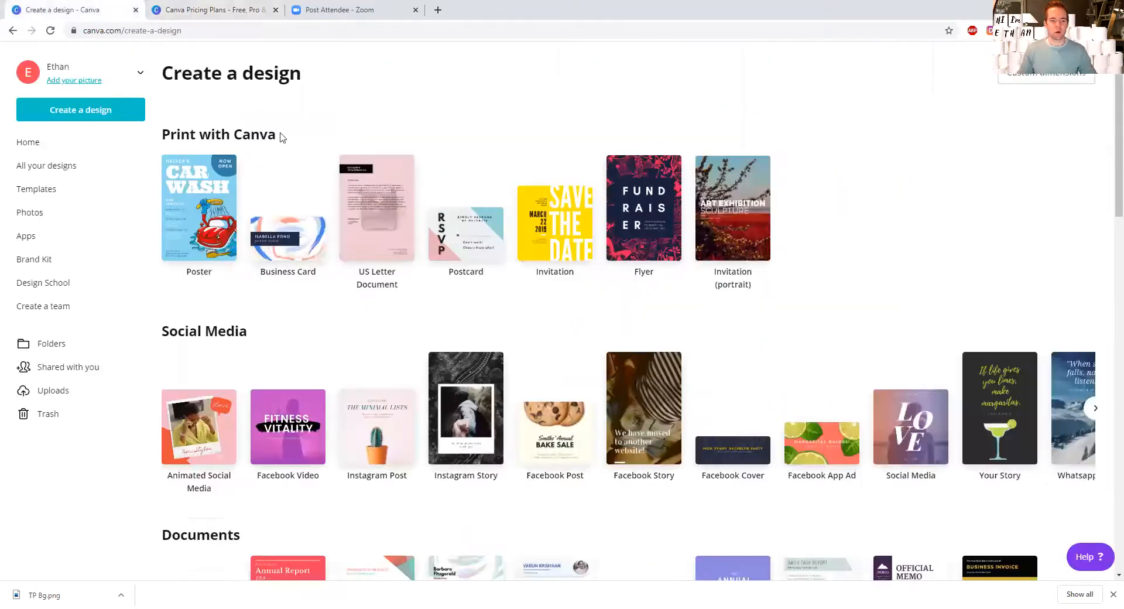
left_click(44, 146)
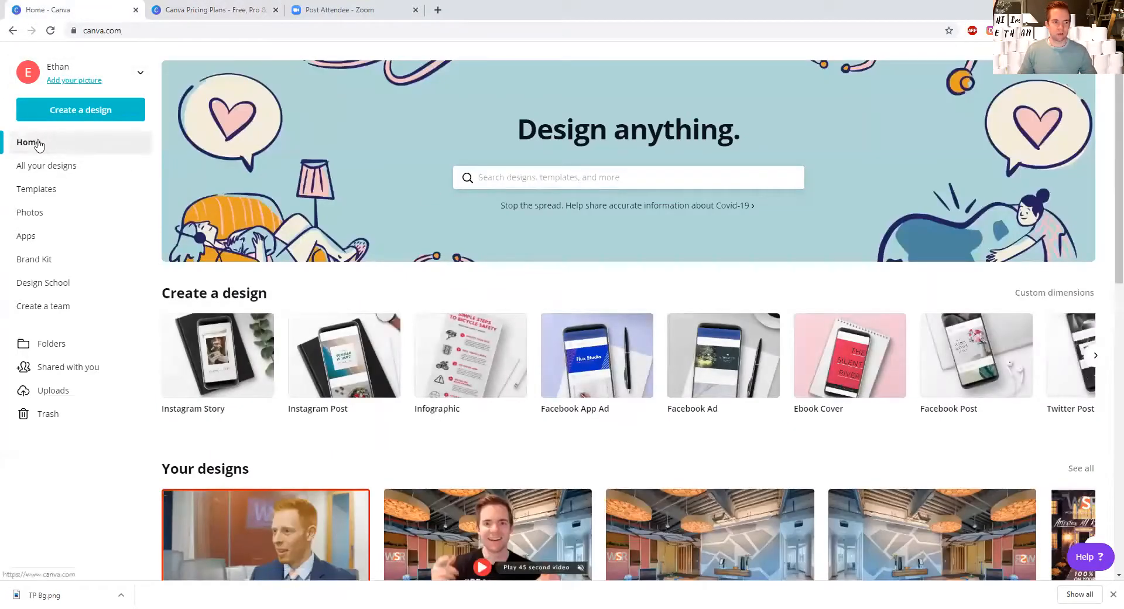
left_click(529, 177)
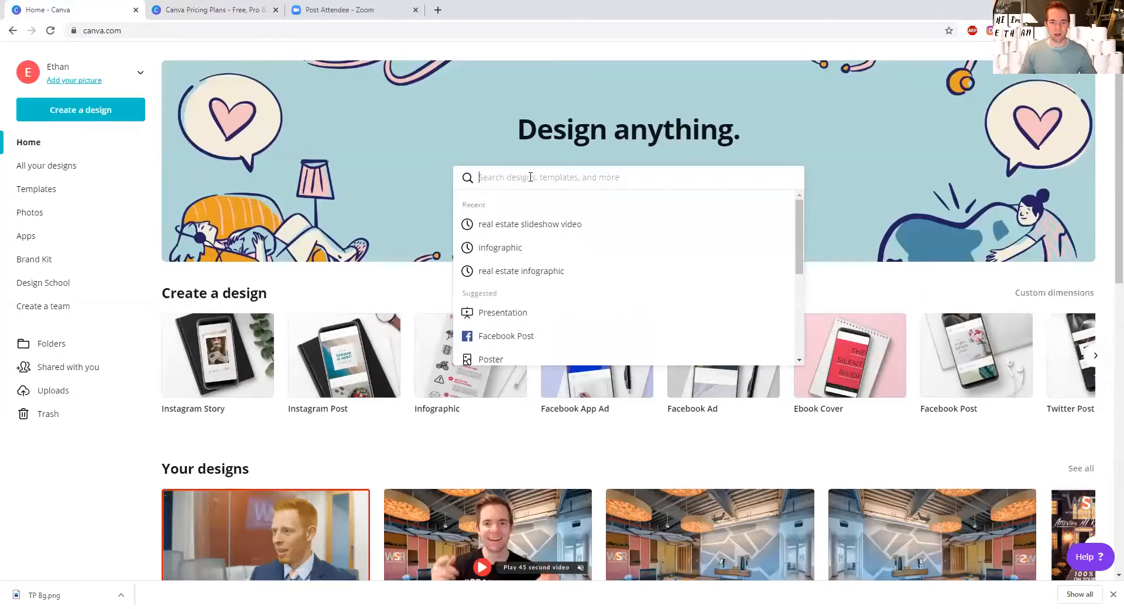
type("apple")
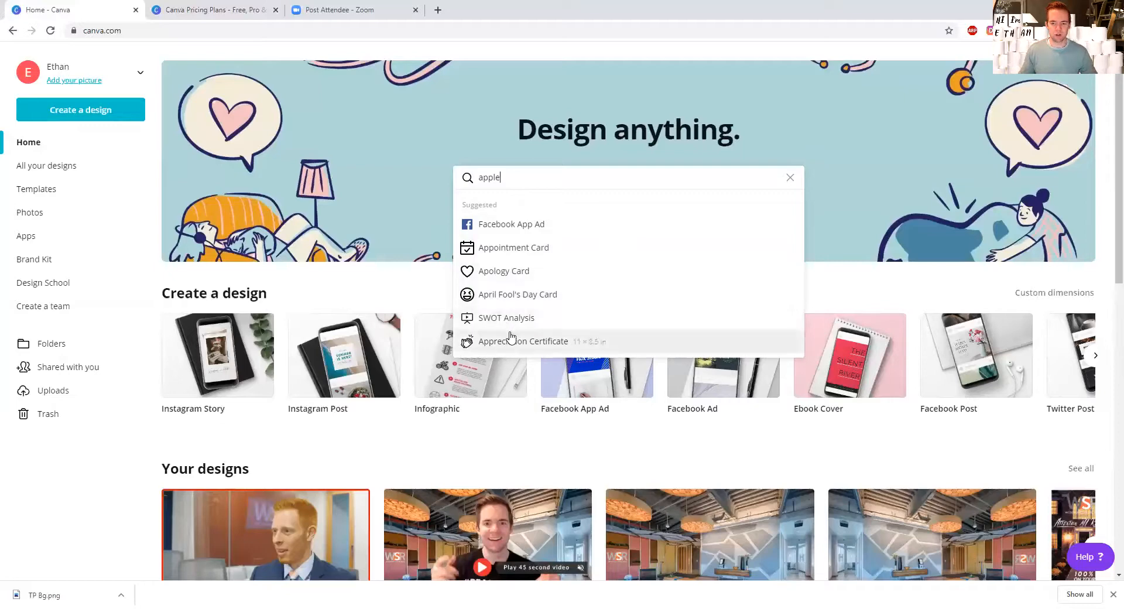
scroll(508, 323, "down", 1)
scroll(508, 321, "up", 1)
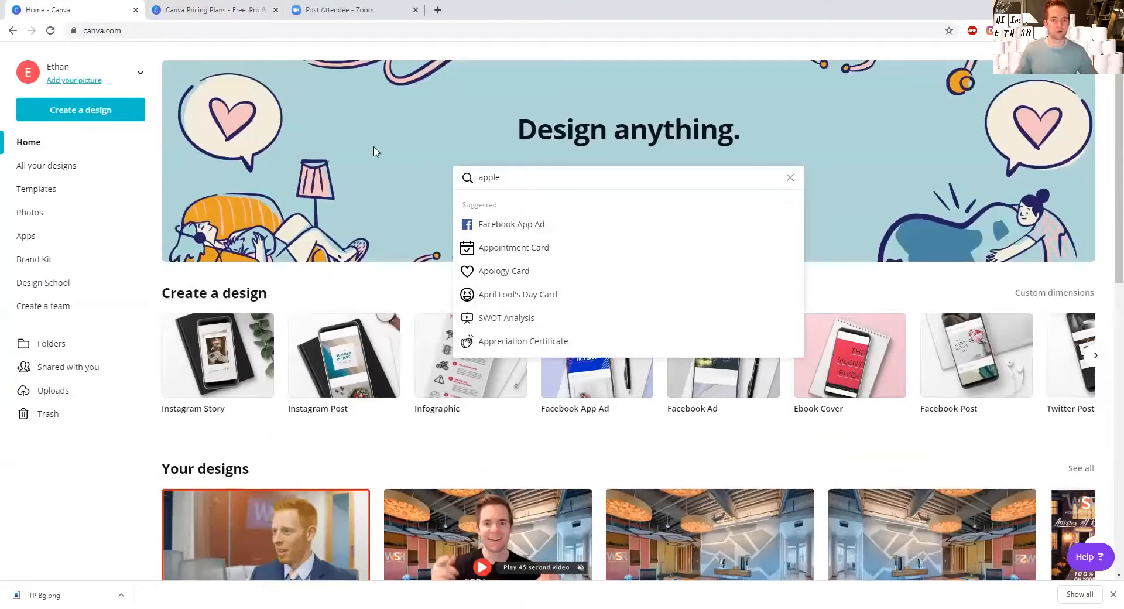
left_click(200, 10)
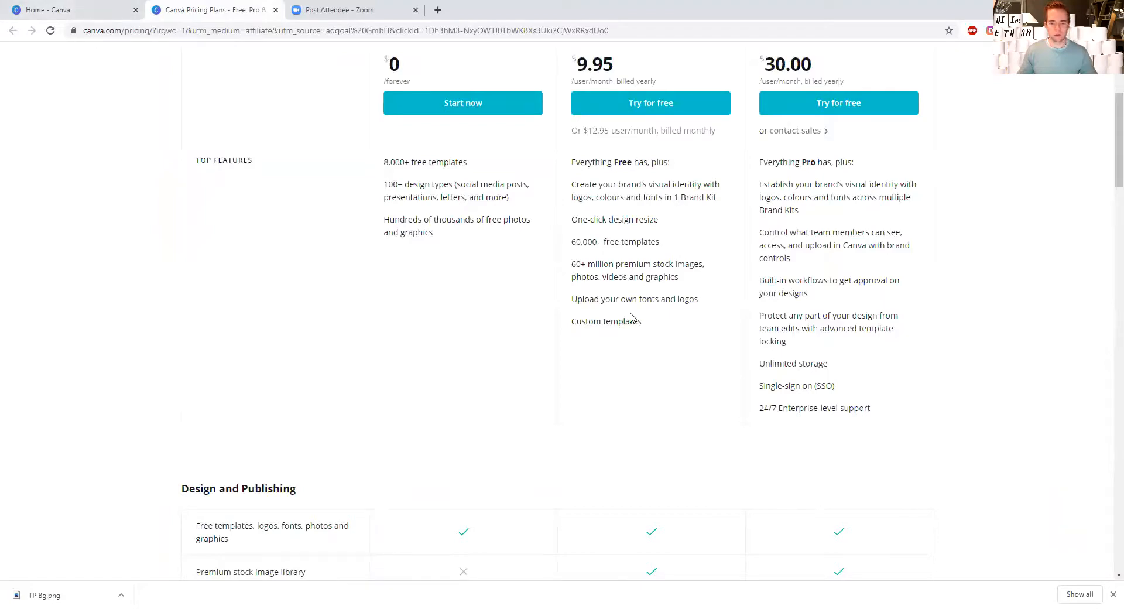
left_click(79, 6)
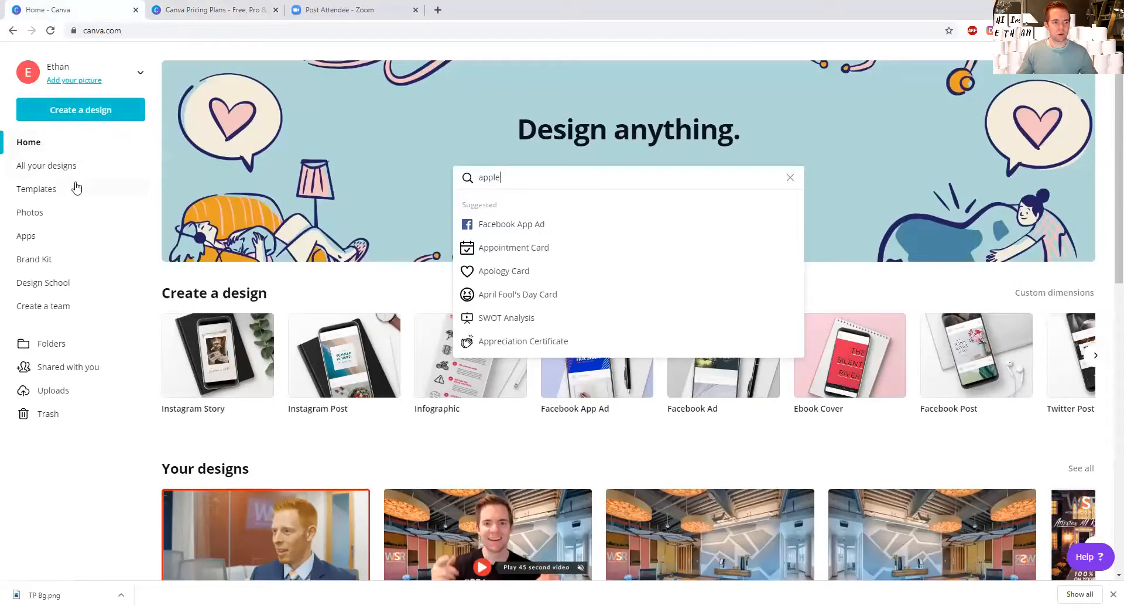
Step: Create a blank Instagram Post design from the social media category of the full design type list
left_click(234, 292)
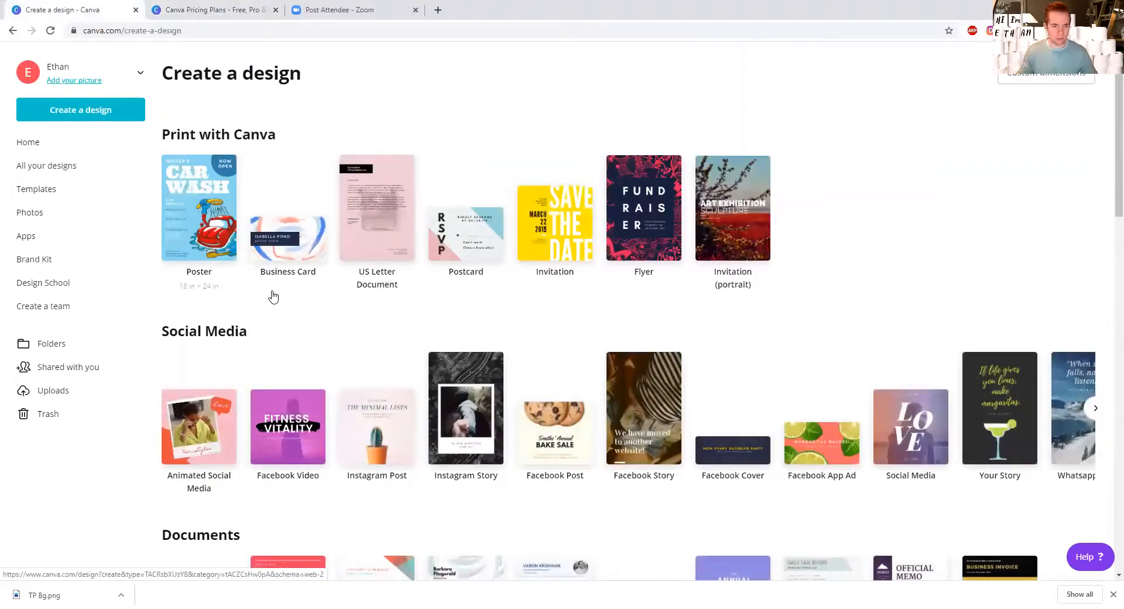
scroll(289, 298, "down", 1)
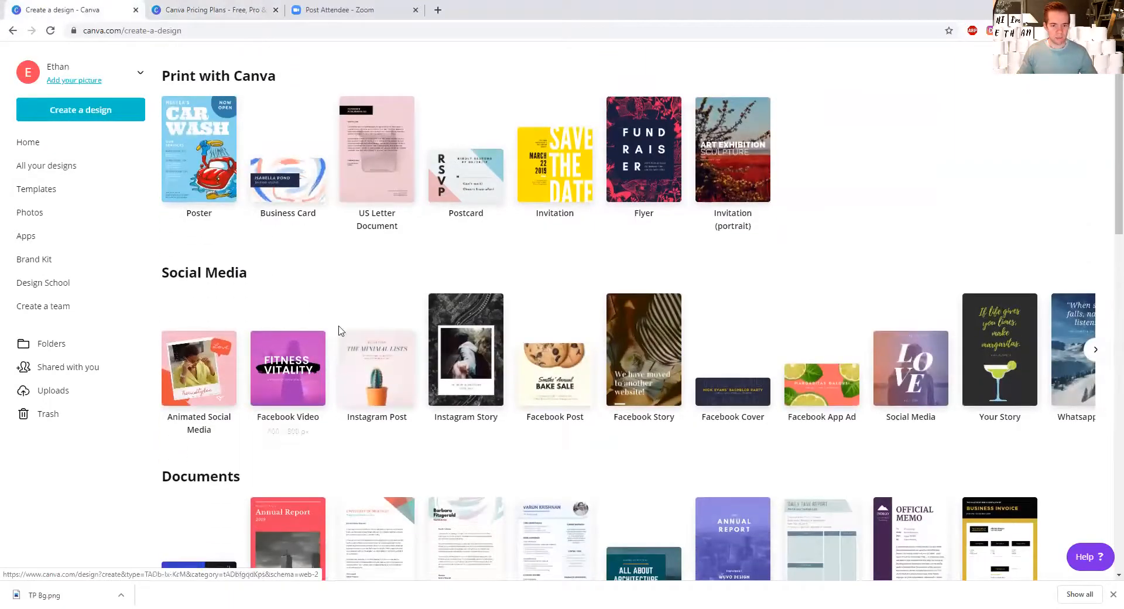
left_click(390, 374)
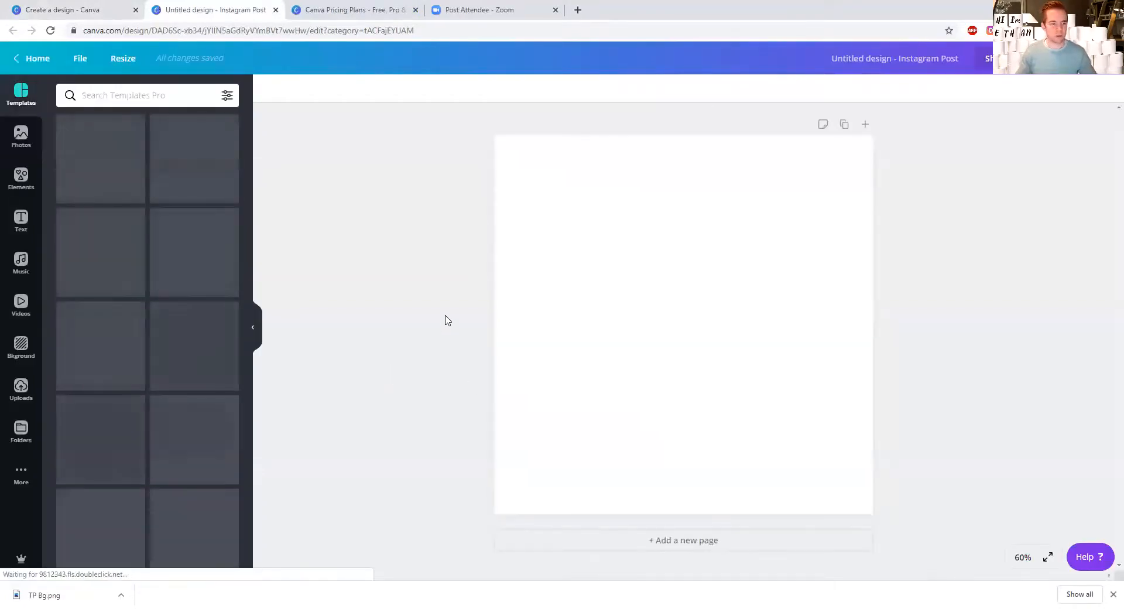
Step: Glance back at the pricing plans and browse the templates offered for the blank Instagram post
left_click(354, 11)
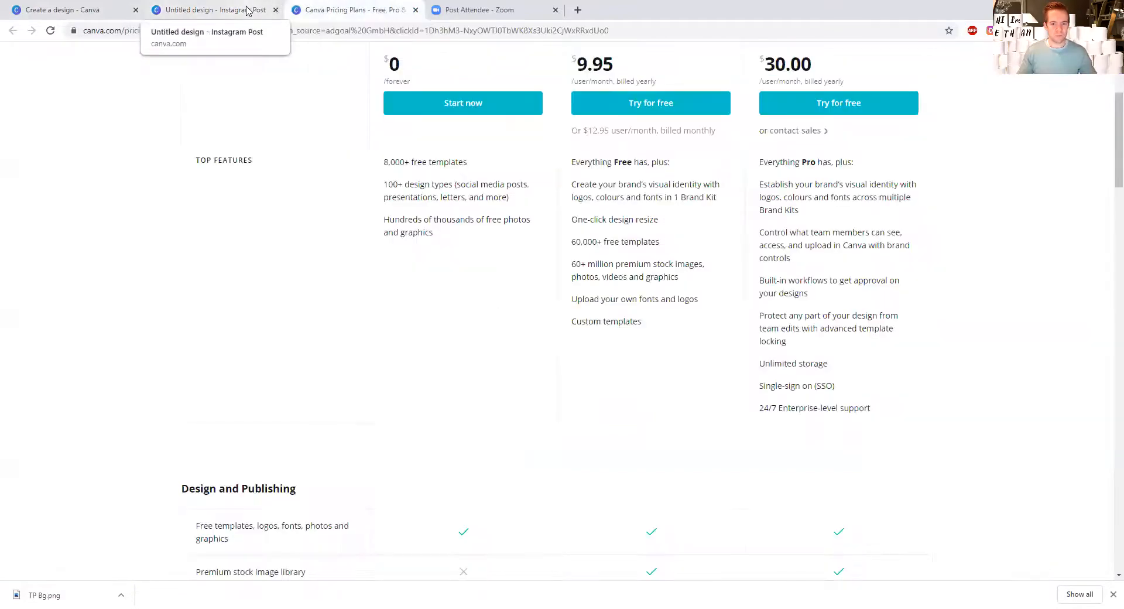
left_click(246, 10)
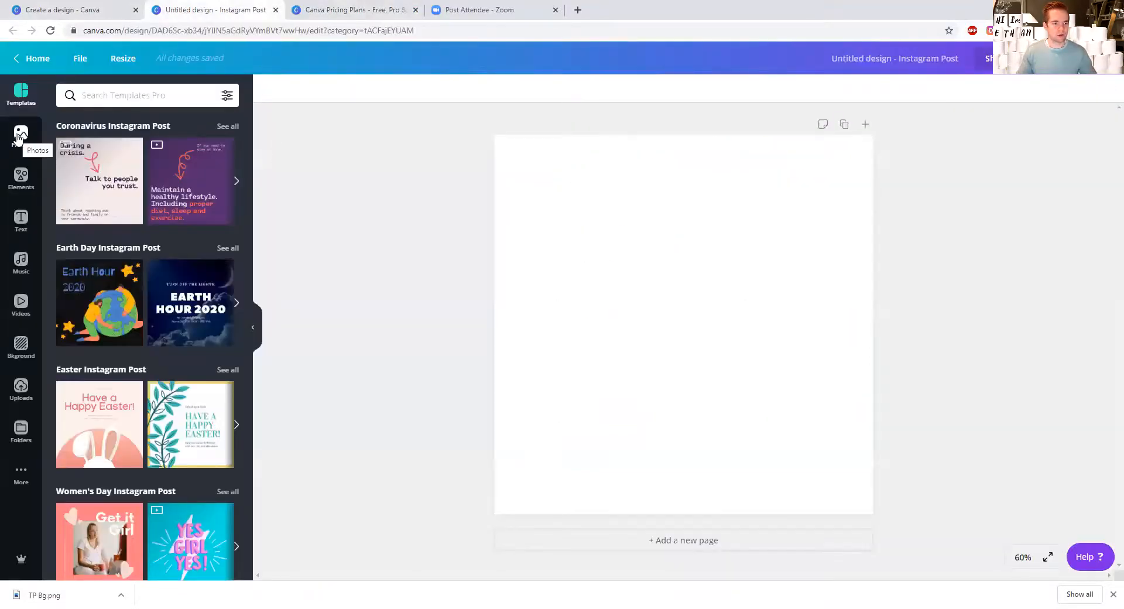
scroll(147, 170, "down", 3)
scroll(147, 170, "up", 3)
scroll(150, 177, "down", 5)
scroll(151, 180, "down", 5)
scroll(150, 180, "up", 10)
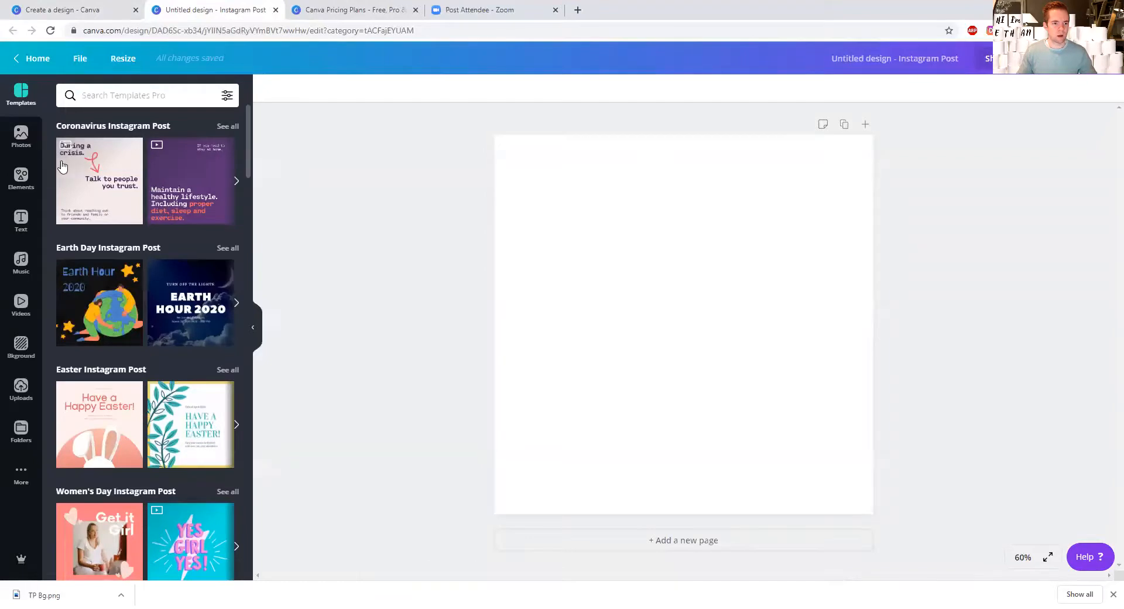
Step: Filter the Instagram post templates to Pro availability and browse the filtered categories
left_click(116, 94)
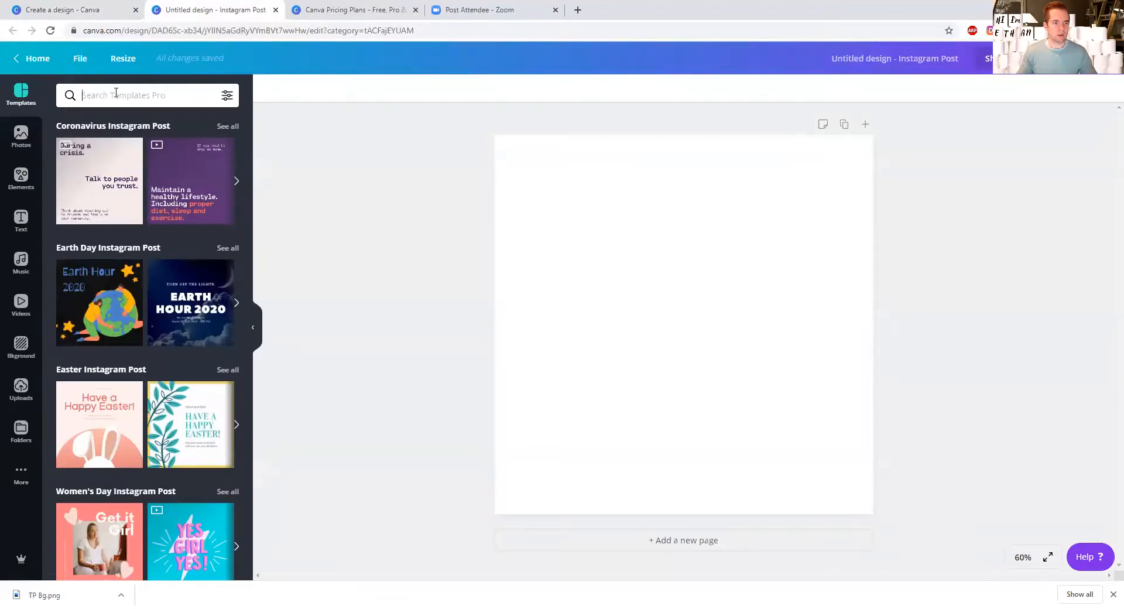
left_click(228, 97)
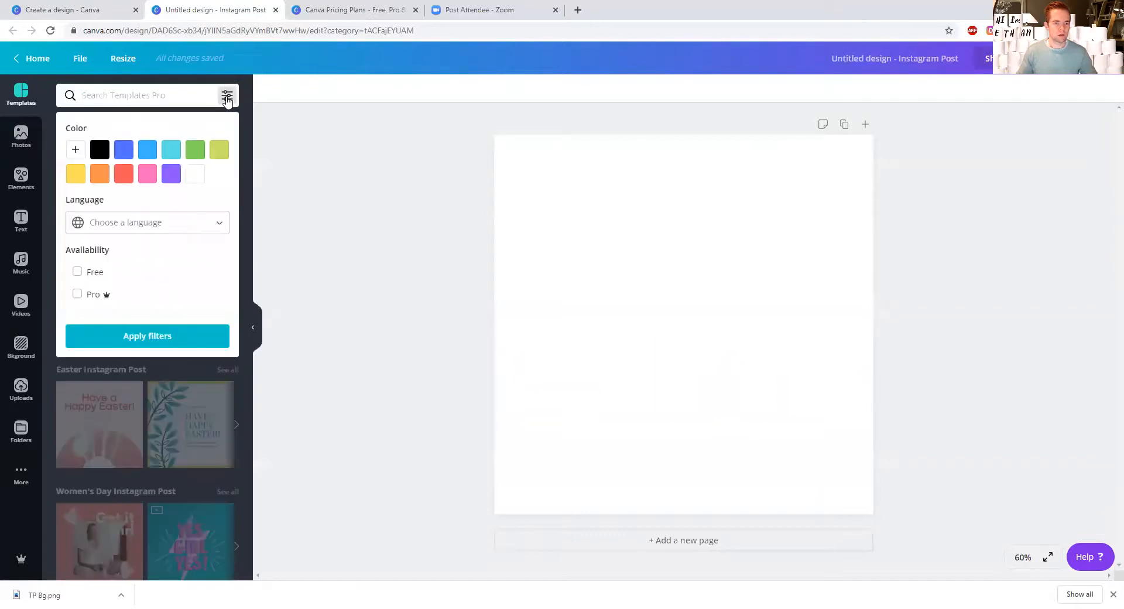
left_click(77, 294)
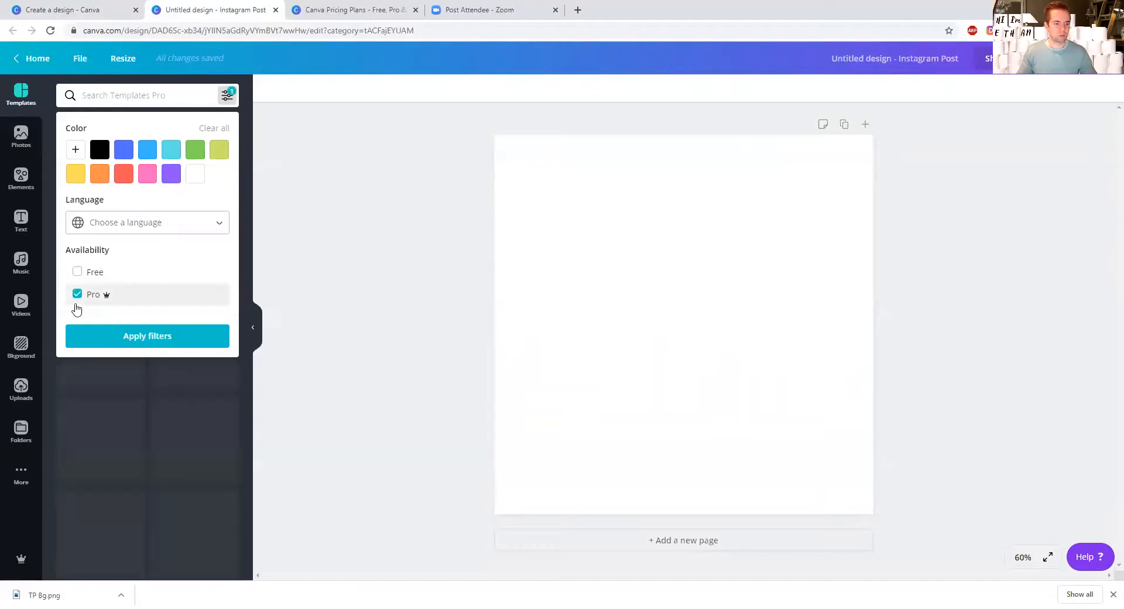
left_click(146, 341)
scroll(135, 297, "down", 6)
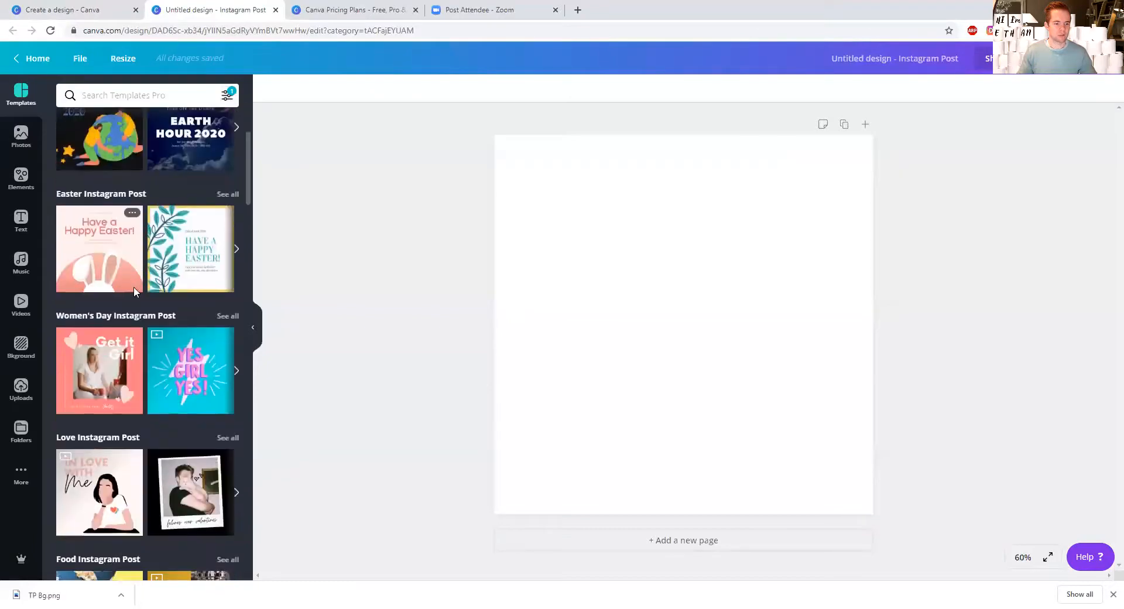
scroll(135, 296, "down", 7)
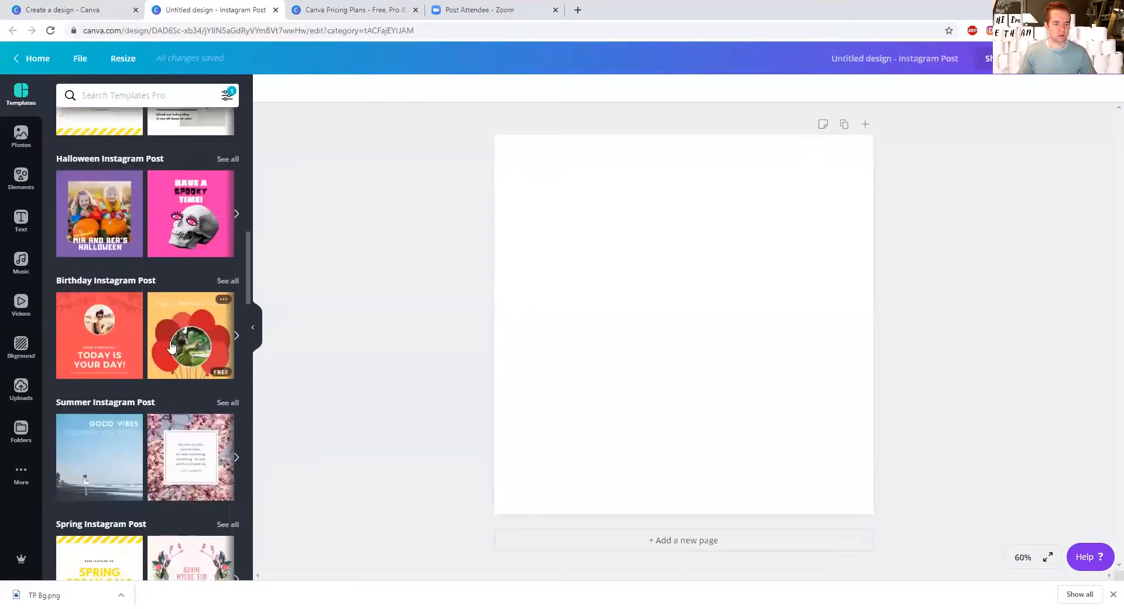
scroll(154, 340, "down", 2)
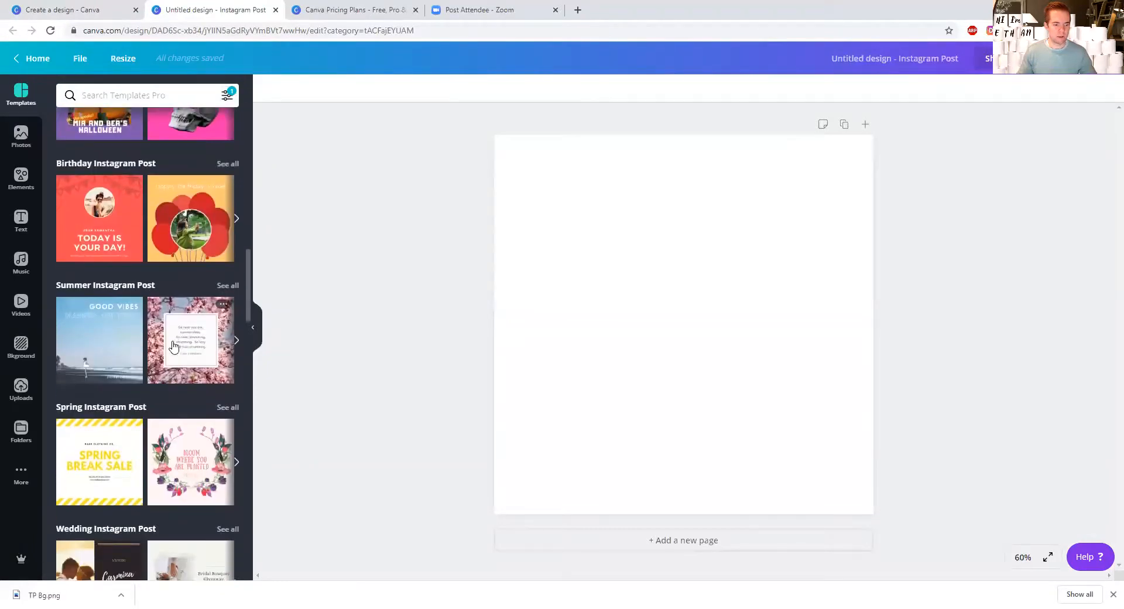
scroll(176, 343, "down", 4)
scroll(179, 344, "up", 15)
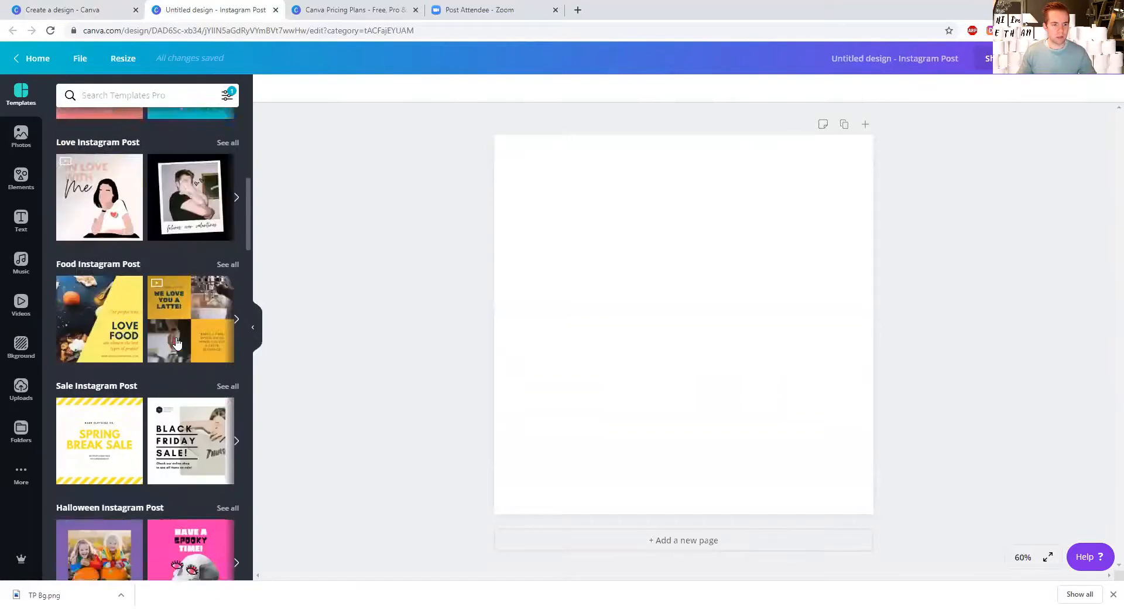
Step: Search the photo library for "apple" and add the Pro image of three red apples and a green apple to the page
left_click(21, 136)
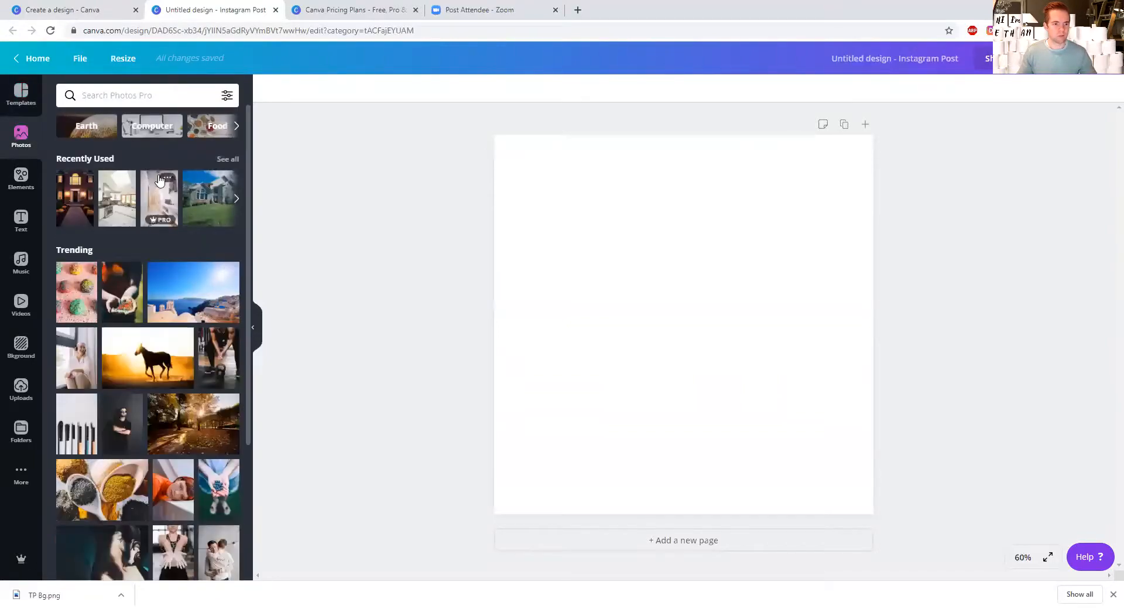
left_click(146, 94)
type("apple")
key("Return")
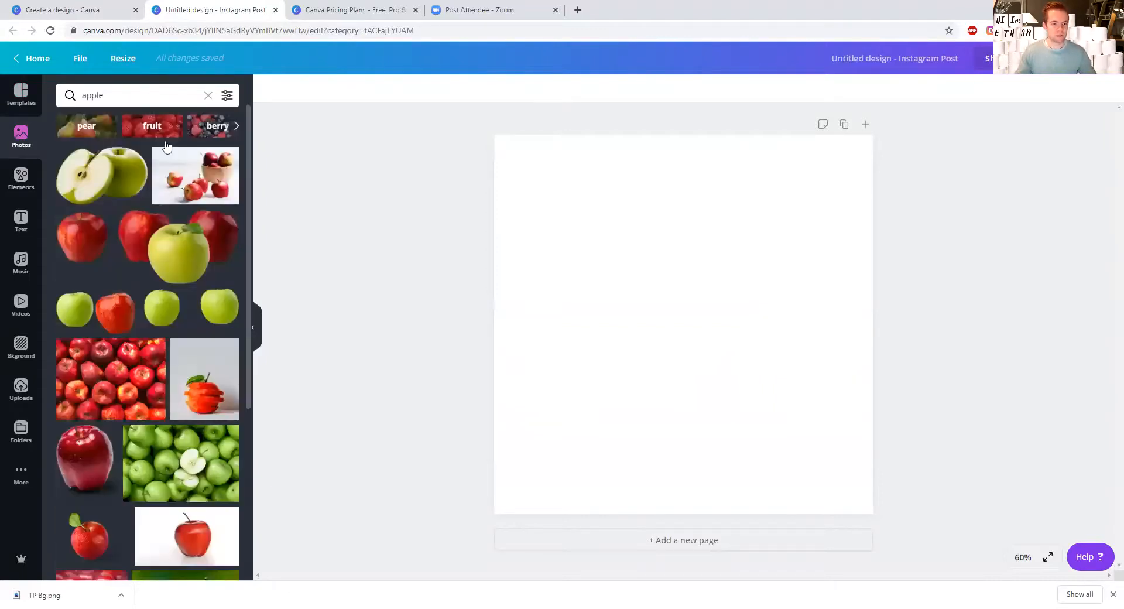
mouse_move(224, 182)
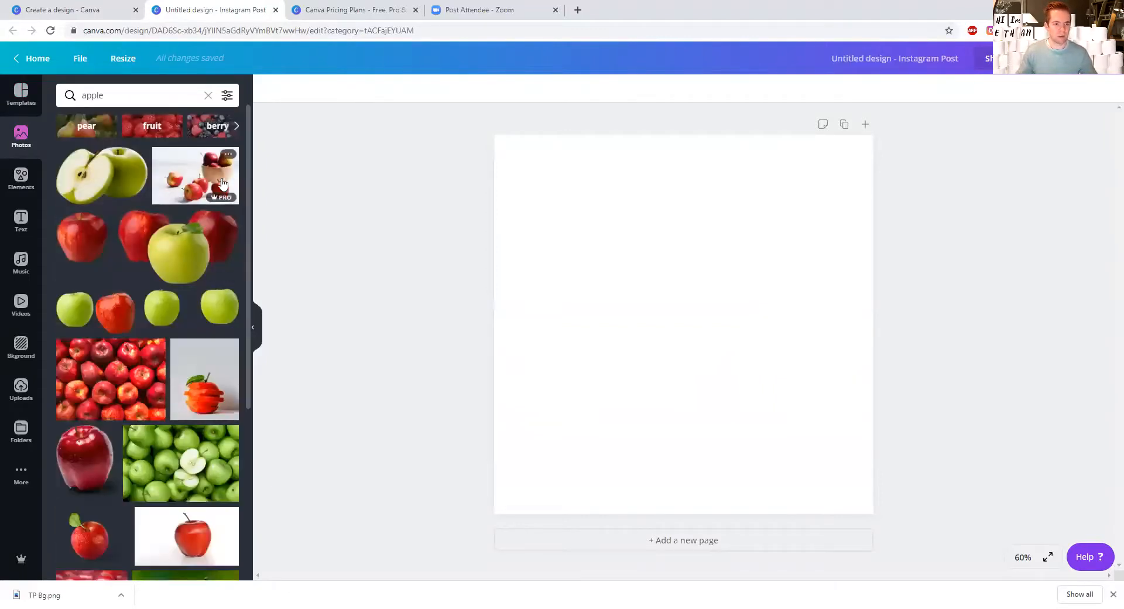
left_click(191, 250)
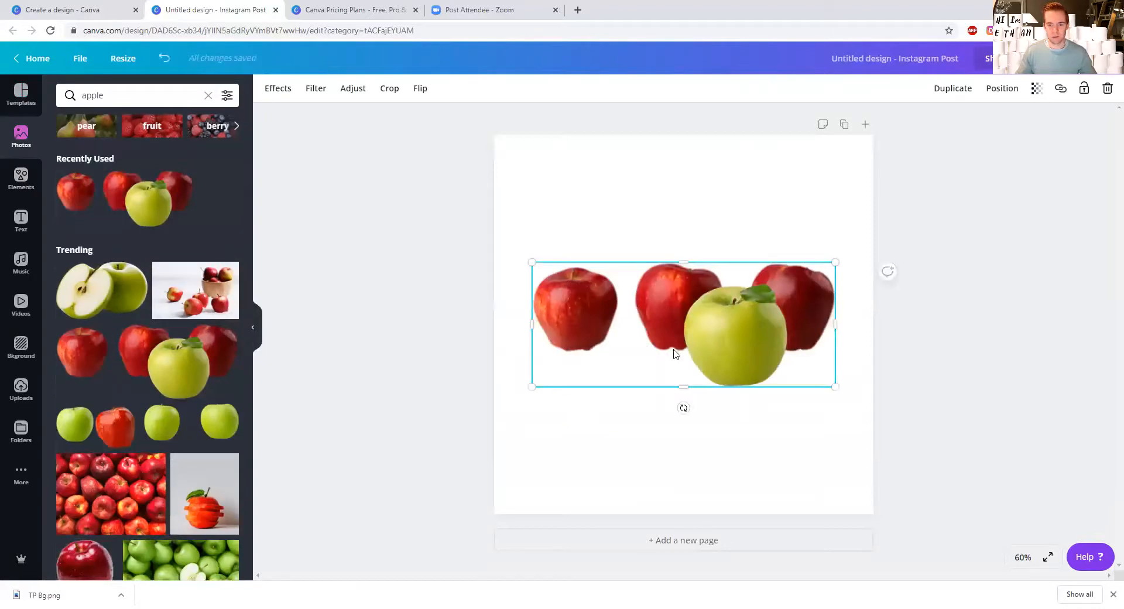
Step: Move the apples image up to the upper part of the page, slightly left of centre
left_click_drag(695, 341, 695, 323)
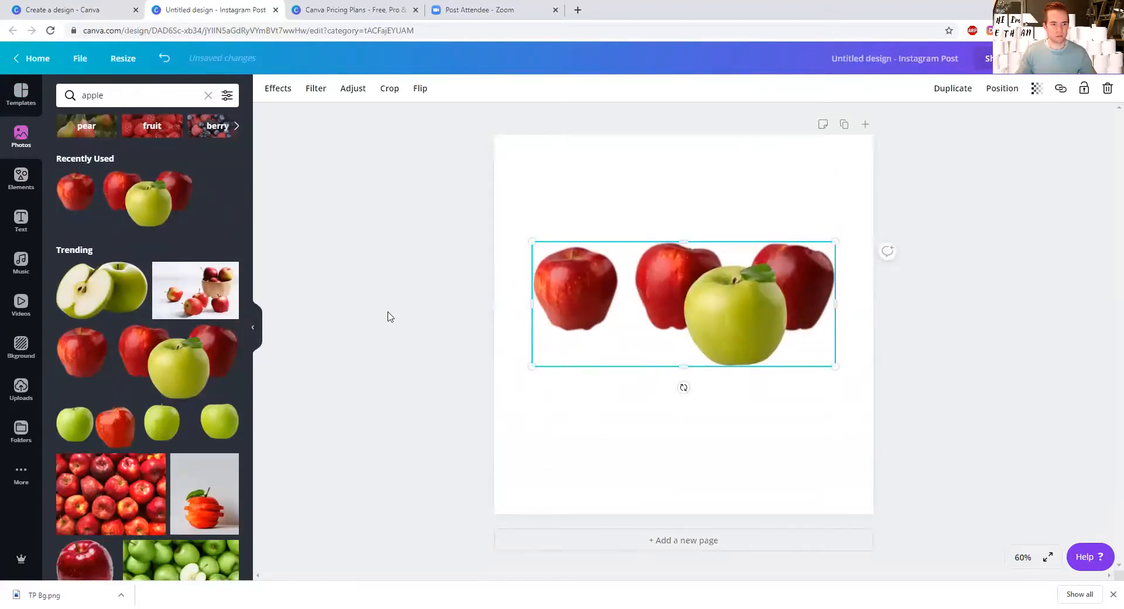
mouse_move(670, 285)
left_mouse_down()
mouse_move(649, 263)
mouse_move(660, 275)
left_mouse_up()
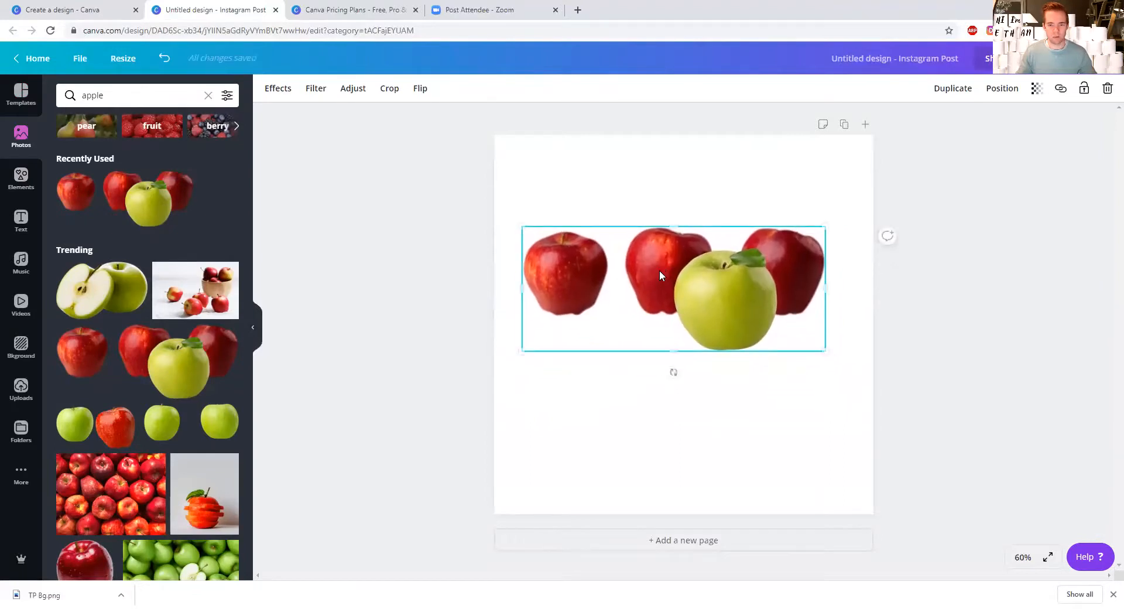
left_click(478, 289)
left_click(585, 288)
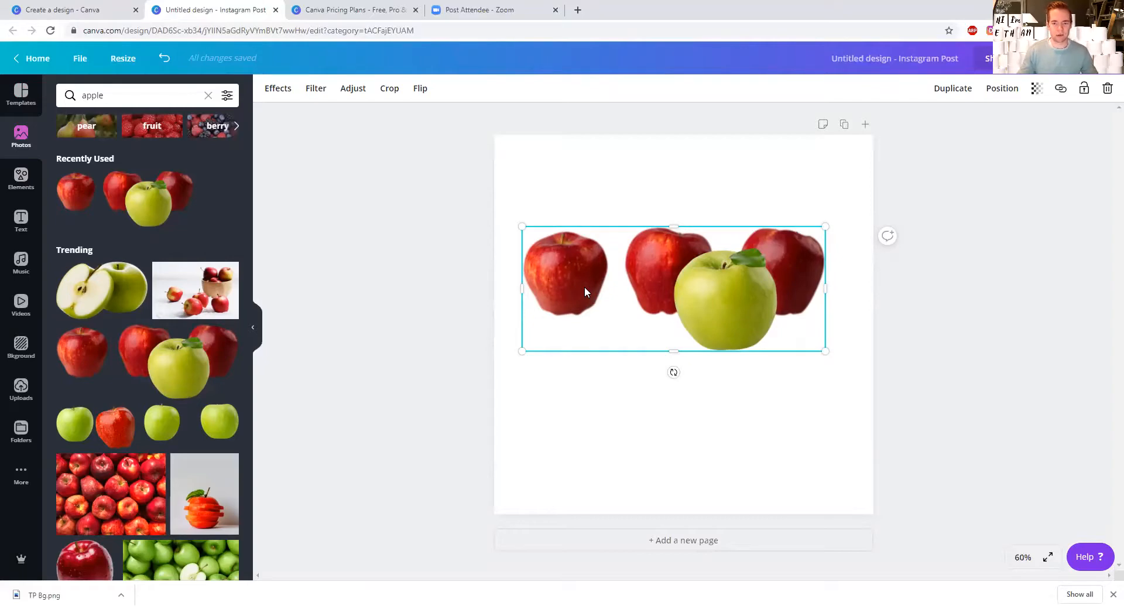
left_click_drag(584, 287, 618, 236)
Step: Check the Pro plan's feature about uploading your own fonts and logos on the pricing page, and return to the design
left_click(351, 10)
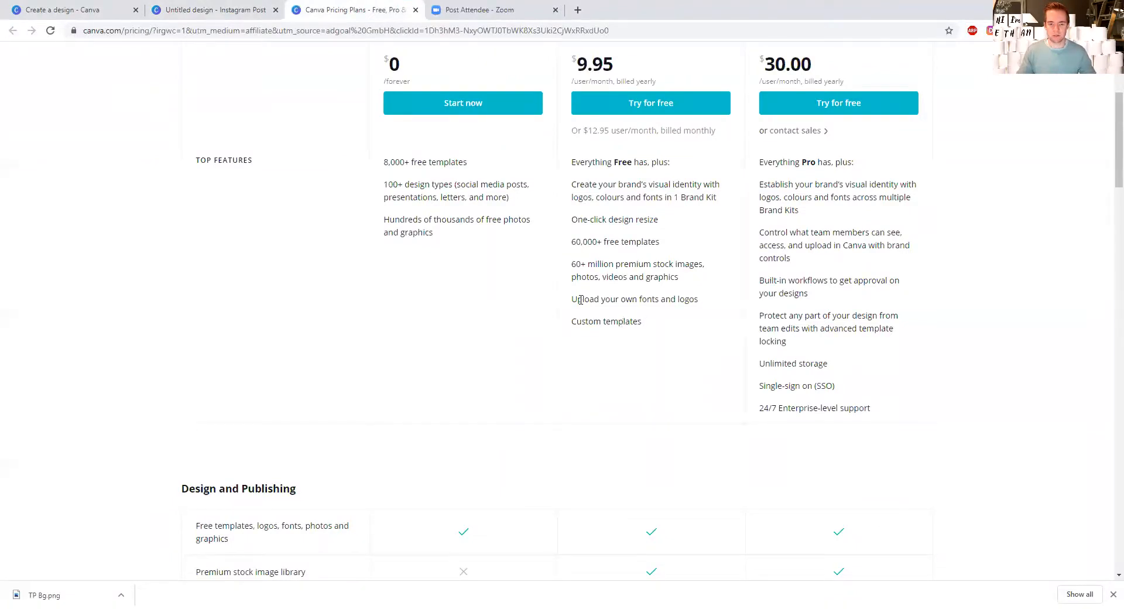
left_click_drag(573, 299, 701, 300)
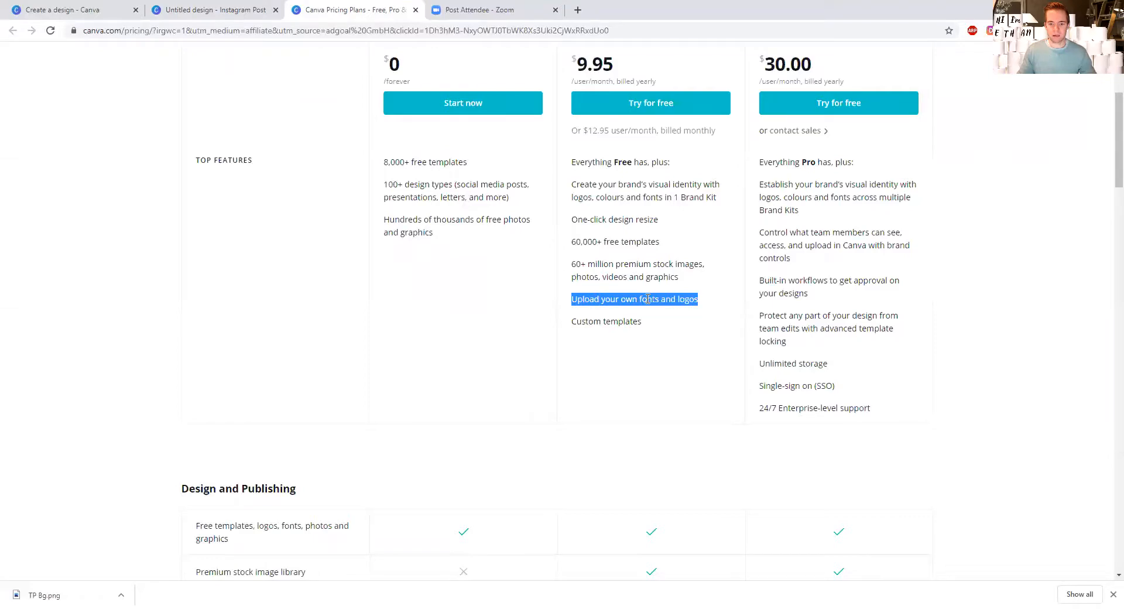
left_click(647, 299)
left_click(222, 11)
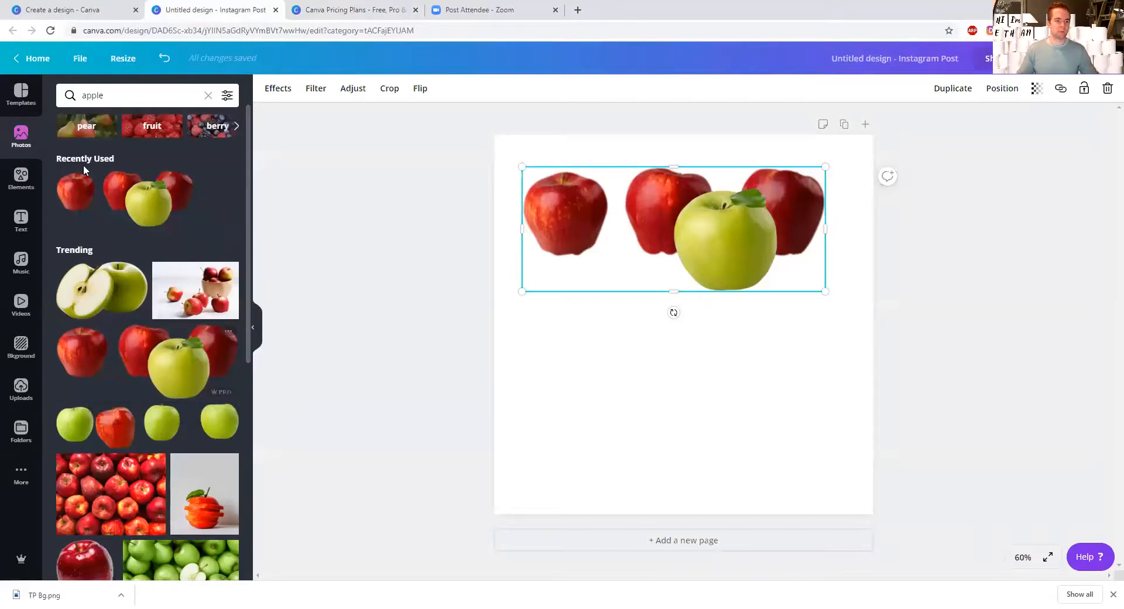
Step: Look over the design's file options, the account settings page and the Design School page
left_click(80, 59)
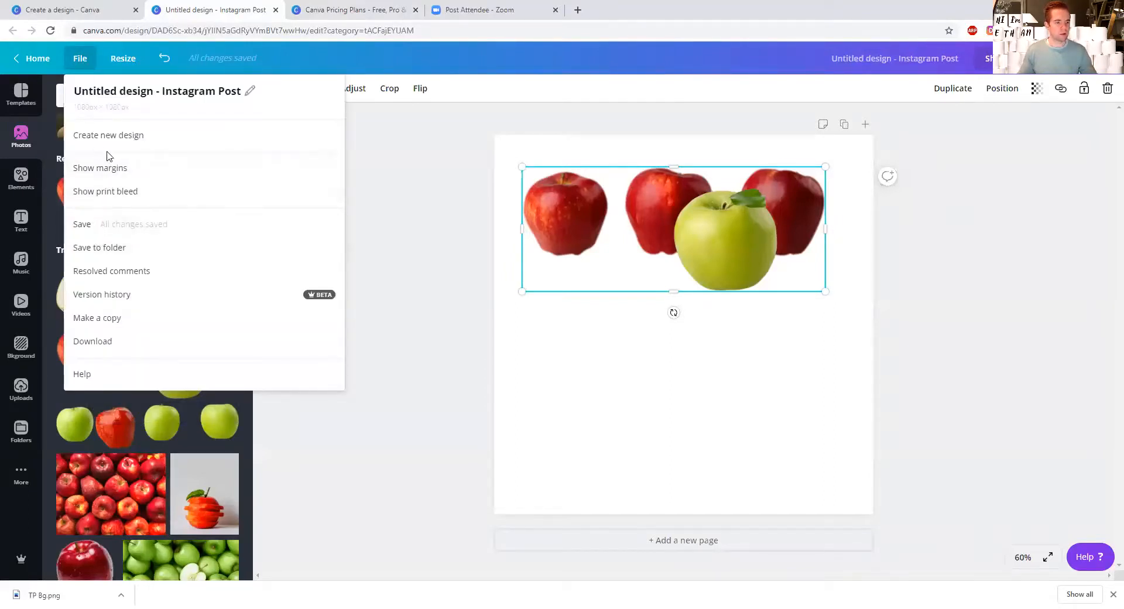
left_click(198, 155)
left_click(42, 13)
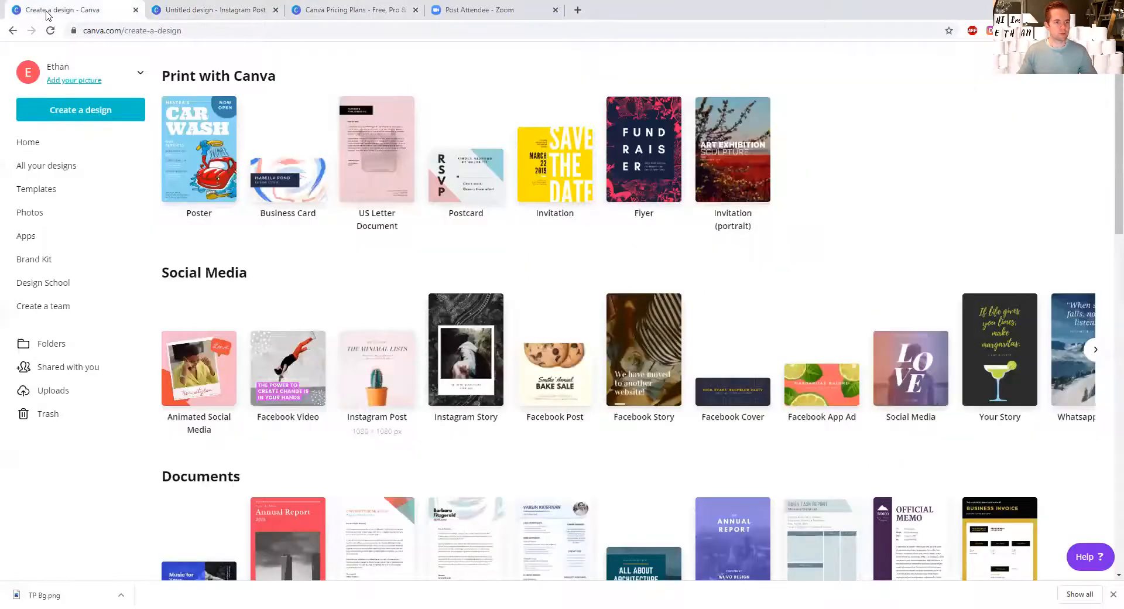
left_click(122, 76)
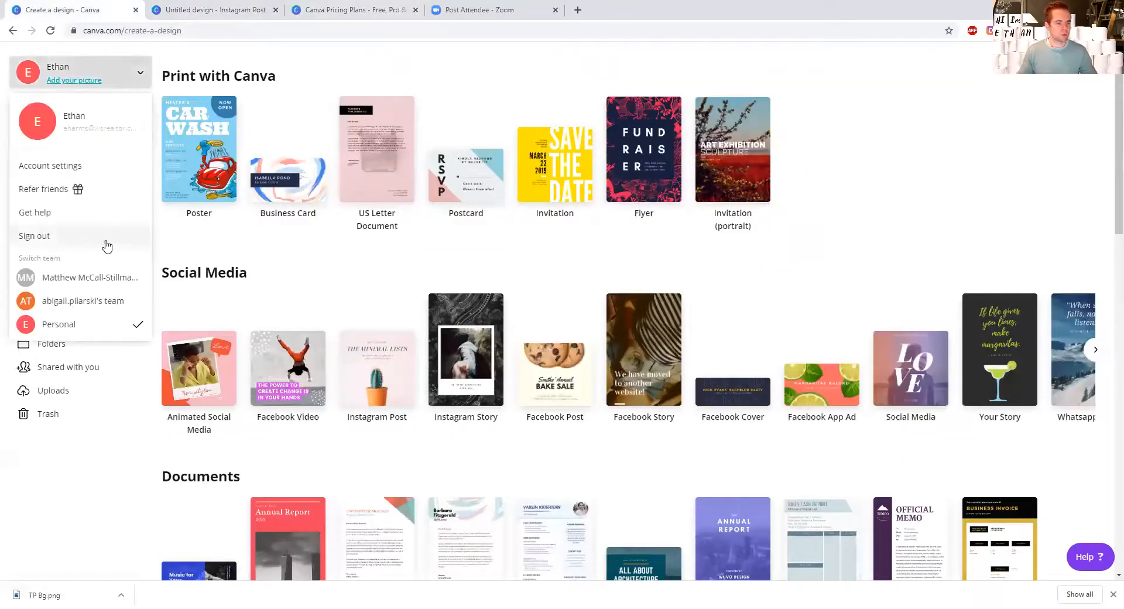
left_click(53, 167)
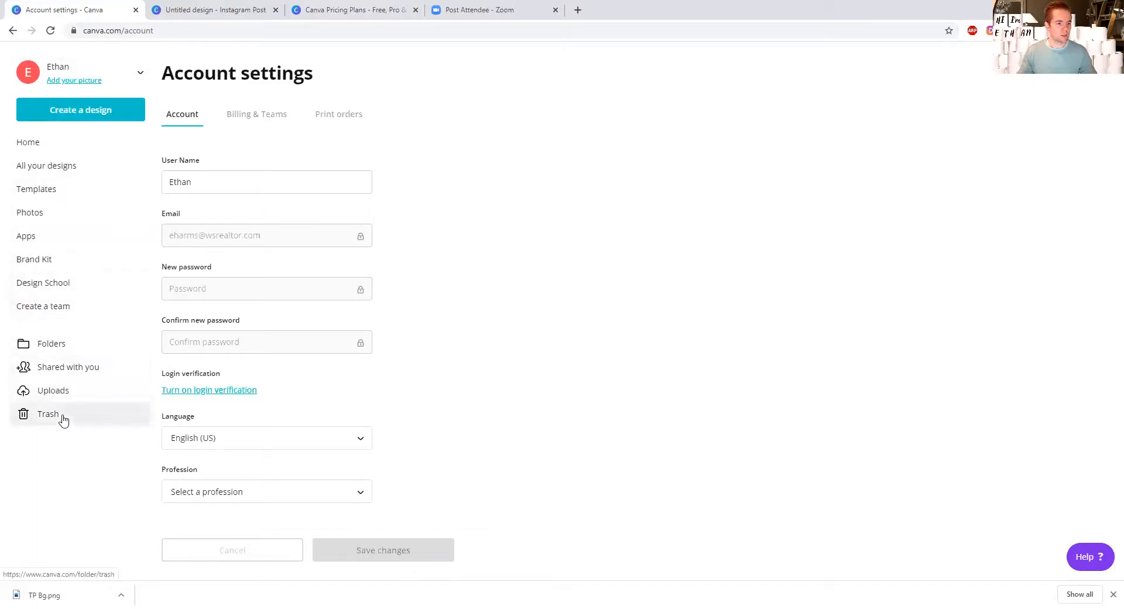
left_click(43, 284)
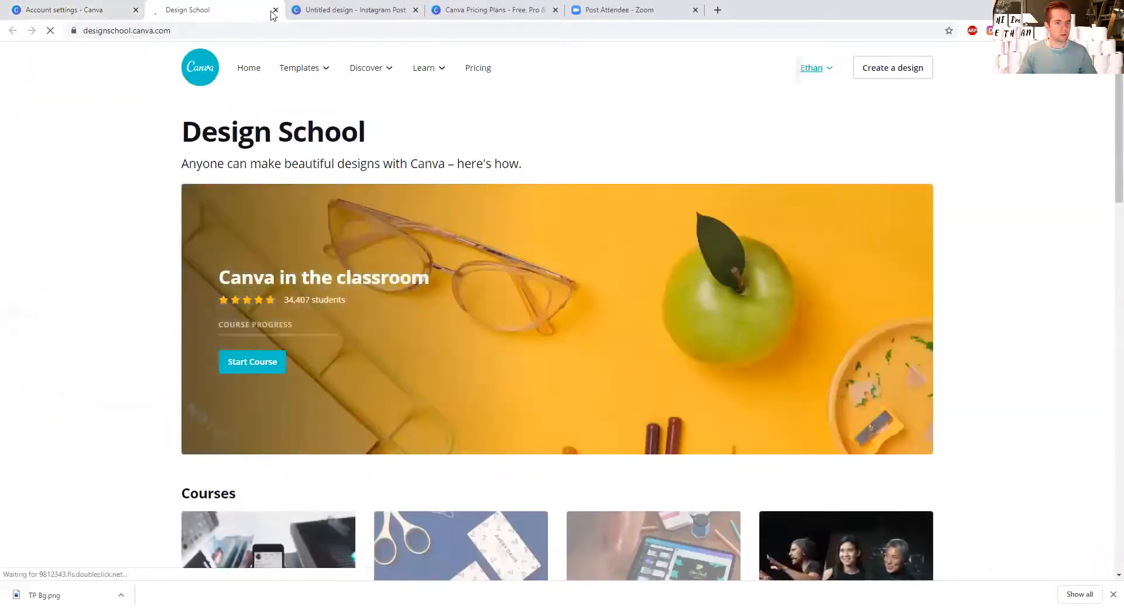
left_click(275, 10)
Step: Open the Brand Kit and examine its brand logos, colors, brand fonts and uploaded fonts
left_click(45, 259)
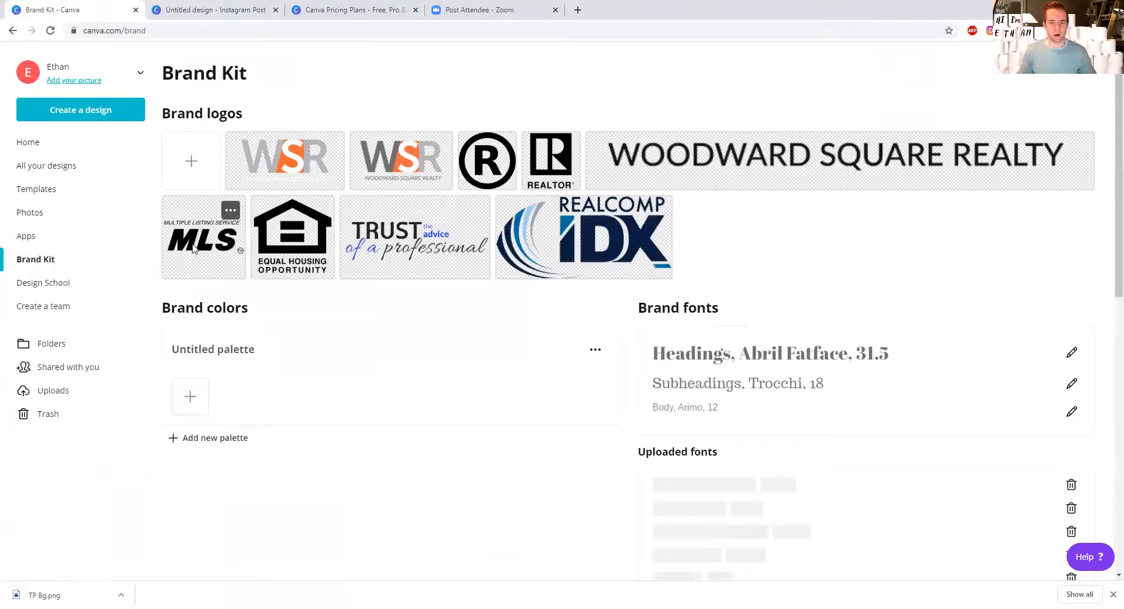
scroll(222, 250, "down", 4)
scroll(222, 250, "up", 3)
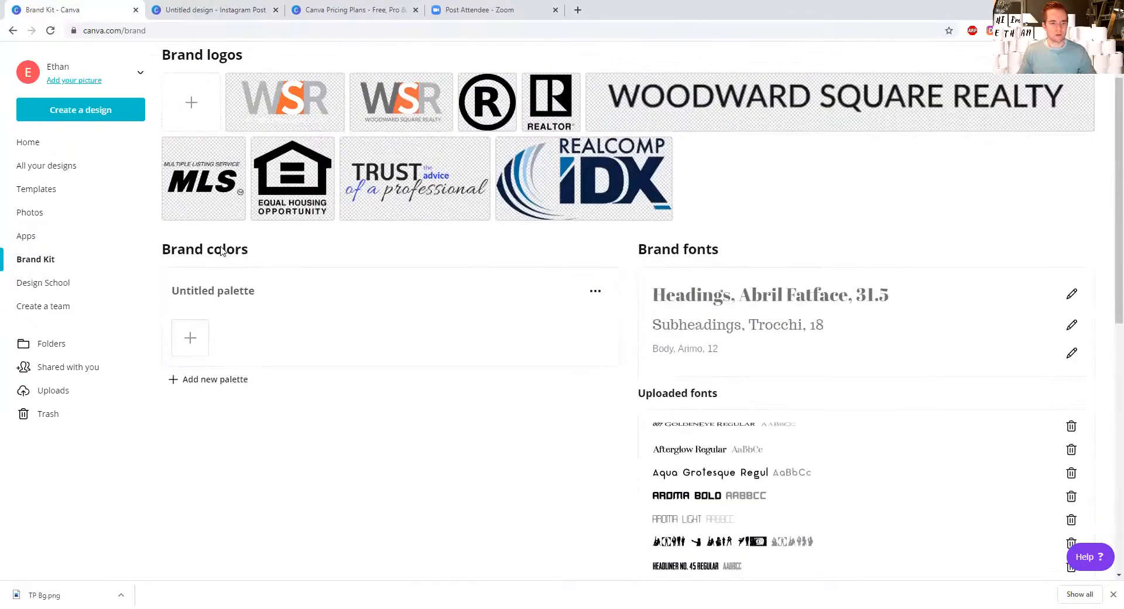
scroll(221, 251, "down", 1)
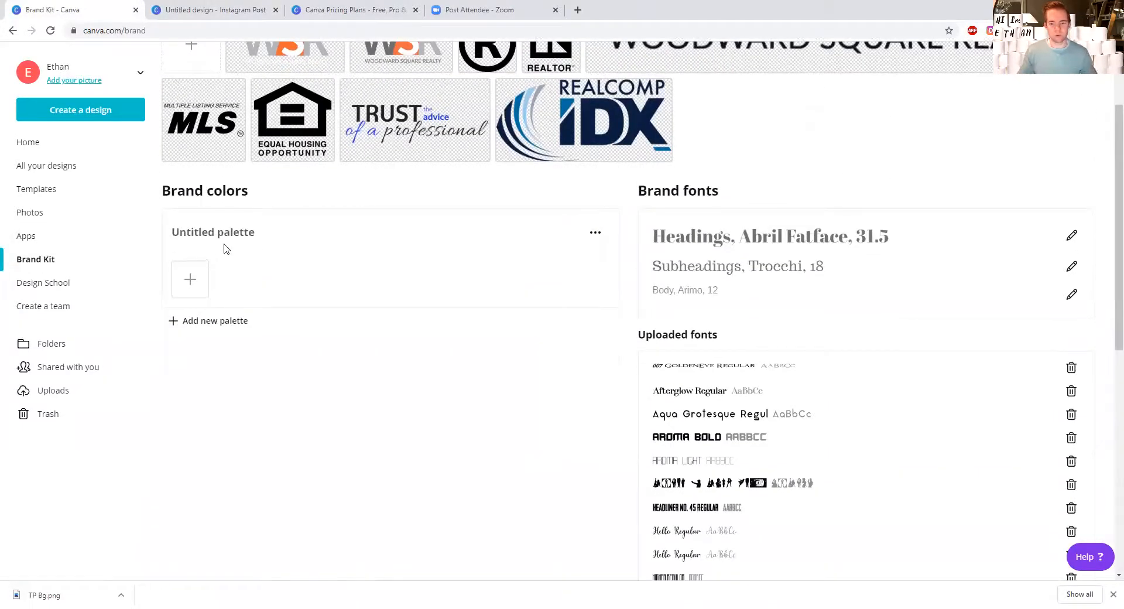
scroll(258, 302, "up", 2)
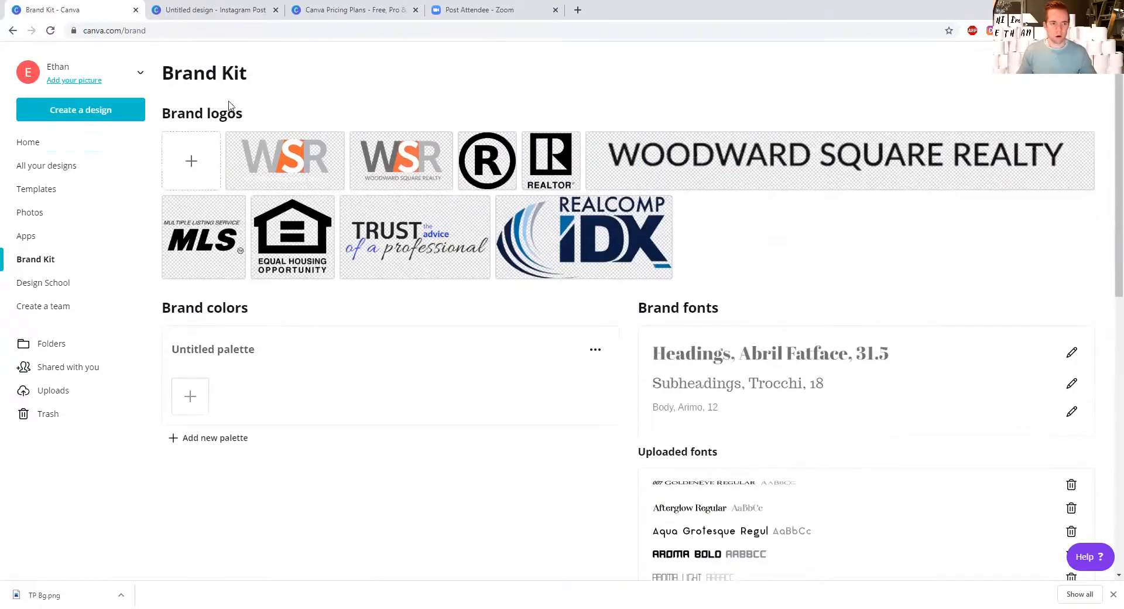
scroll(220, 258, "down", 2)
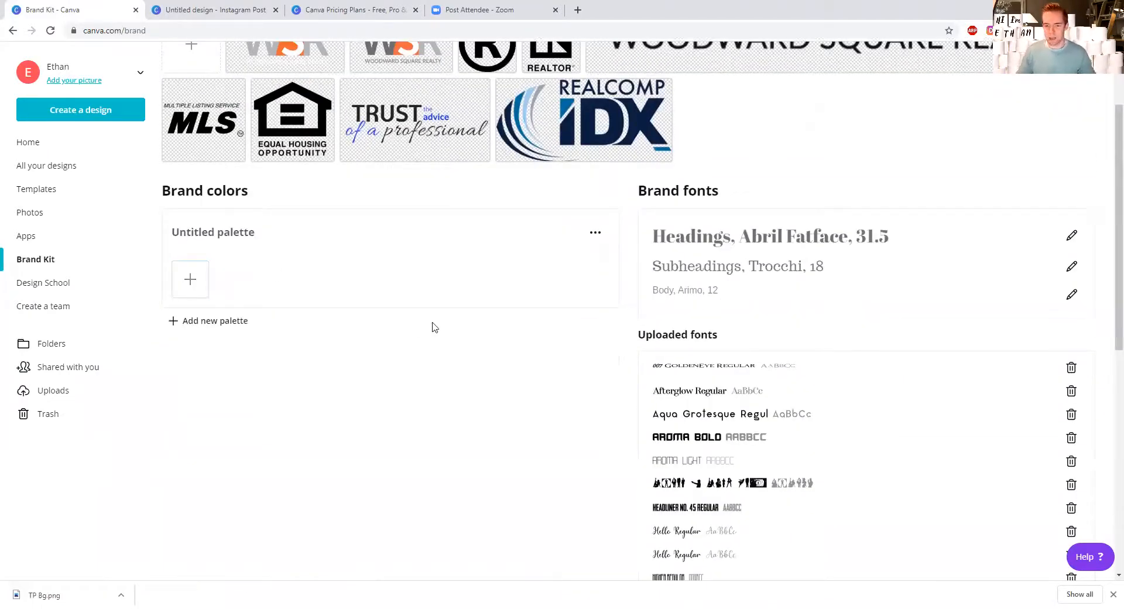
scroll(761, 419, "down", 2)
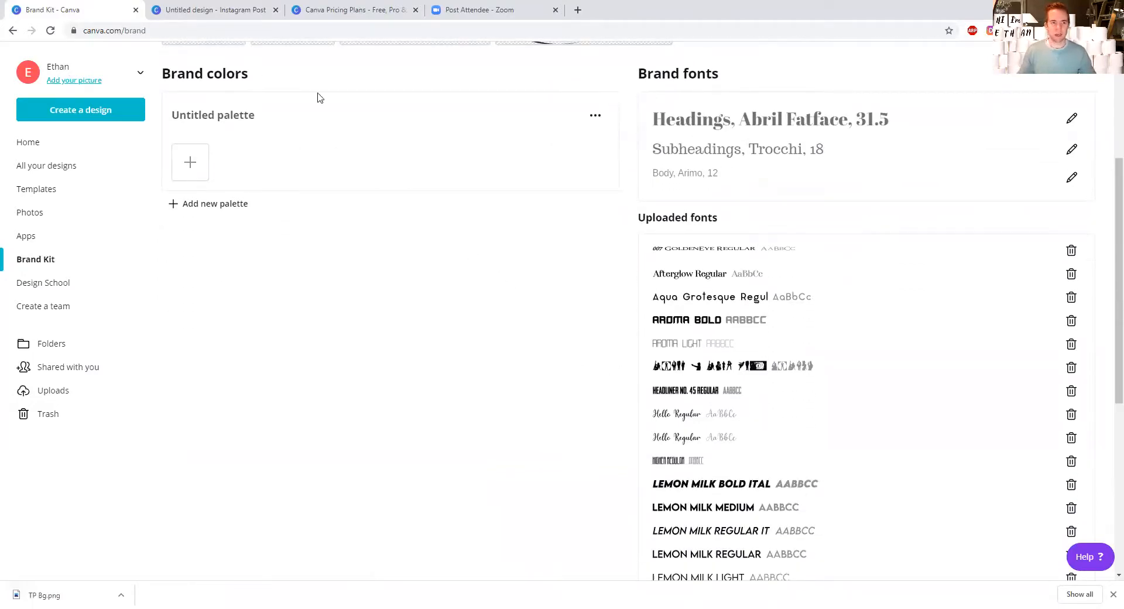
Step: Add a heading reading "Apple" below the apples image in the Instagram post
left_click(216, 10)
left_click(21, 219)
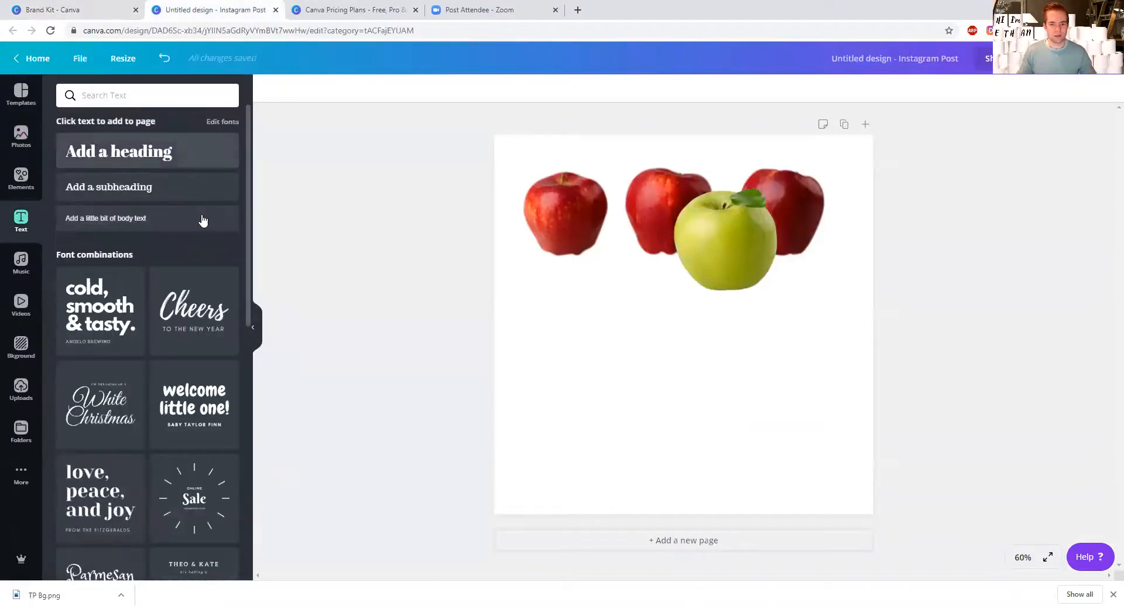
left_click(156, 166)
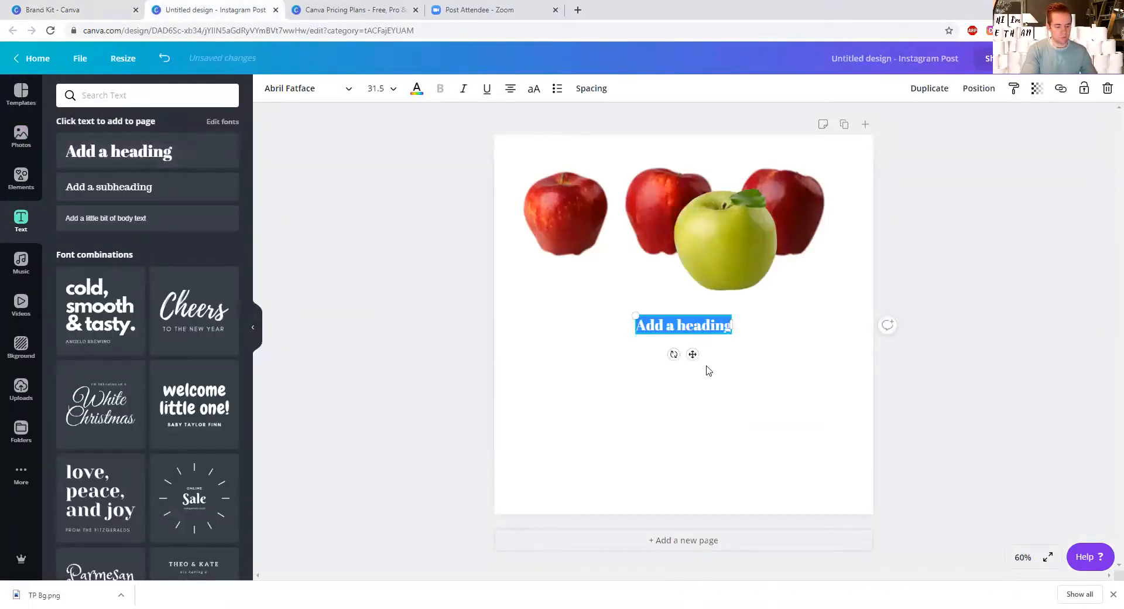
type("APple")
key("BackSpace")
key("BackSpace")
key("BackSpace")
key("BackSpace")
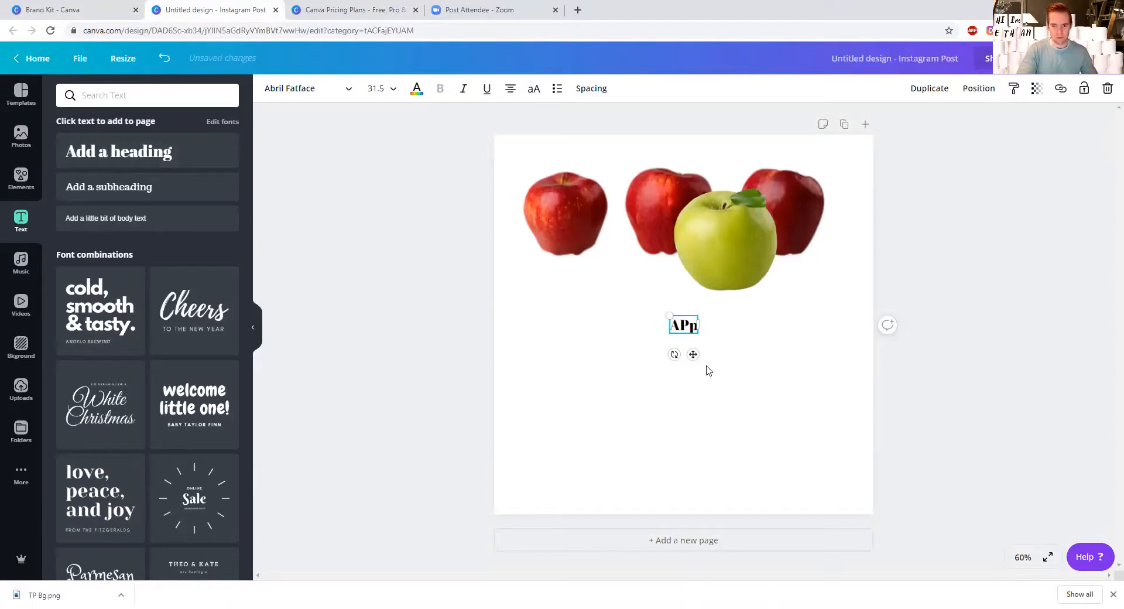
type("pple")
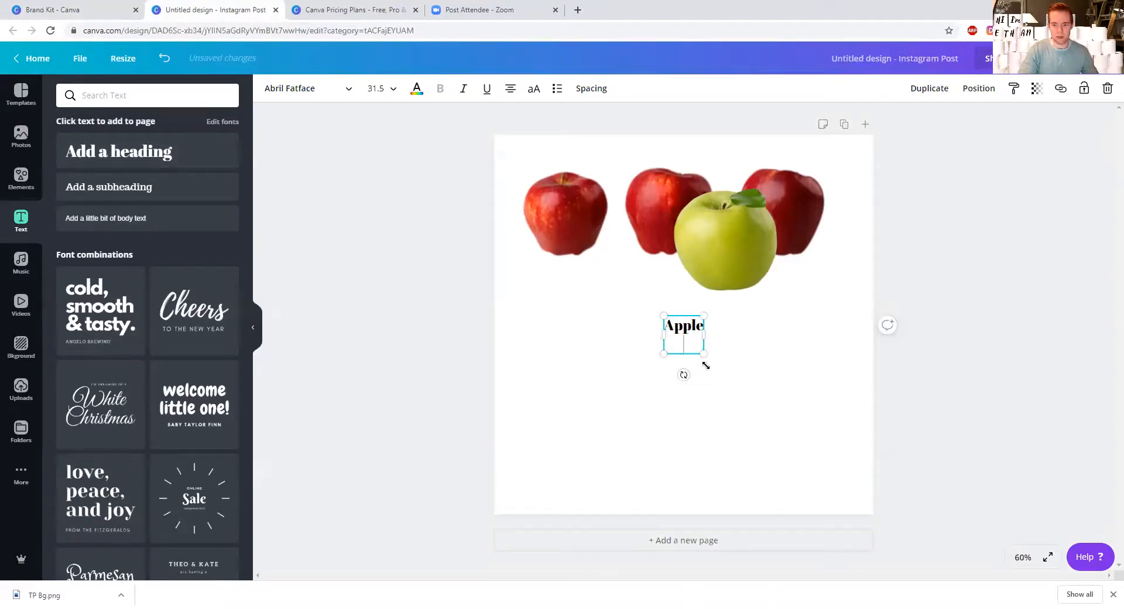
key("BackSpace")
left_click(706, 366)
Step: Set the font size of the "Apple" heading to 96
left_click(685, 330)
left_click(378, 88)
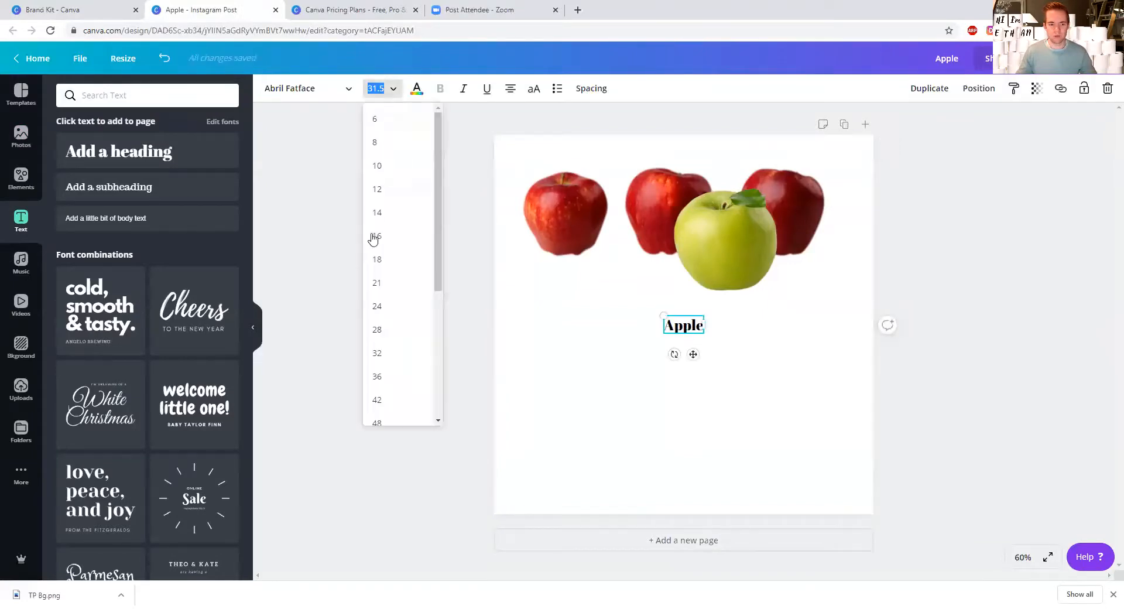
scroll(388, 317, "down", 5)
left_click(384, 349)
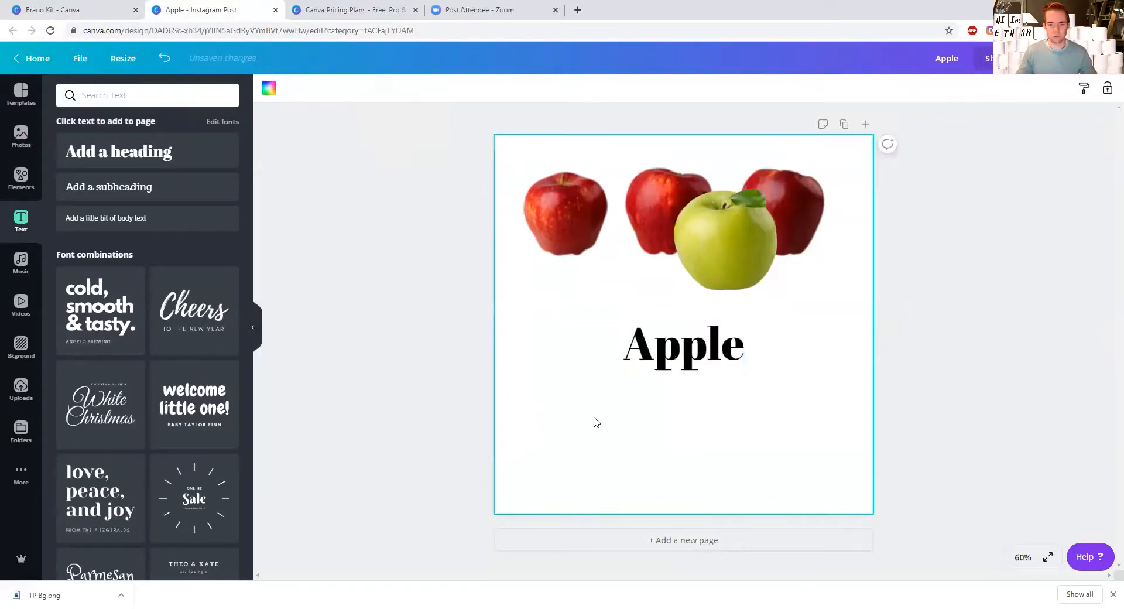
Step: Change the "Apple" heading to the uploaded Urban Jungle Regular font
left_click(295, 88)
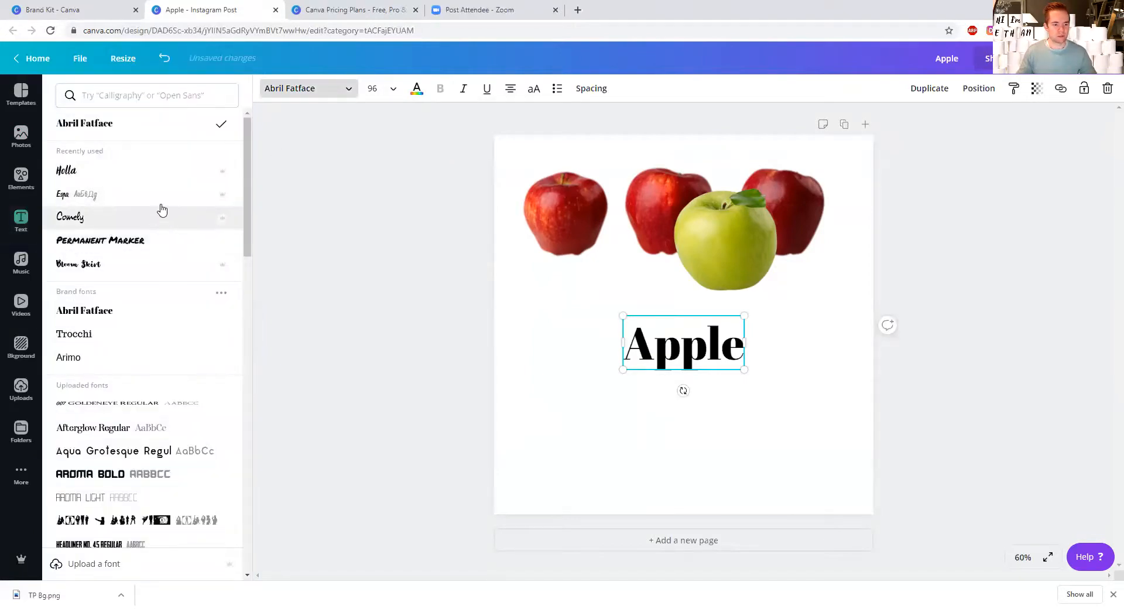
scroll(176, 219, "down", 5)
scroll(176, 227, "down", 6)
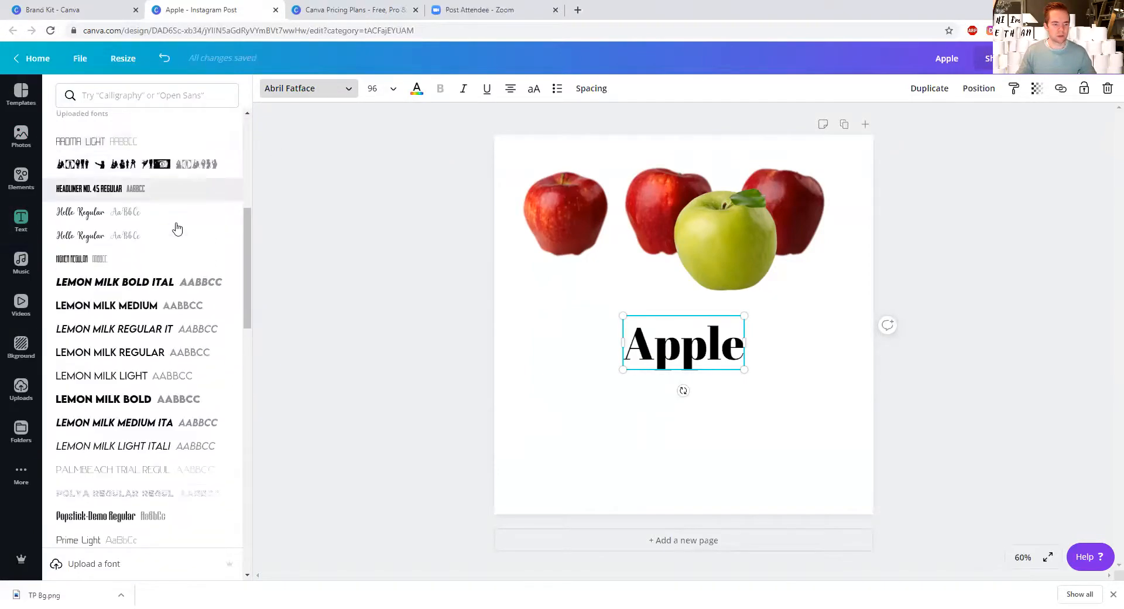
scroll(176, 228, "up", 4)
scroll(169, 239, "up", 5)
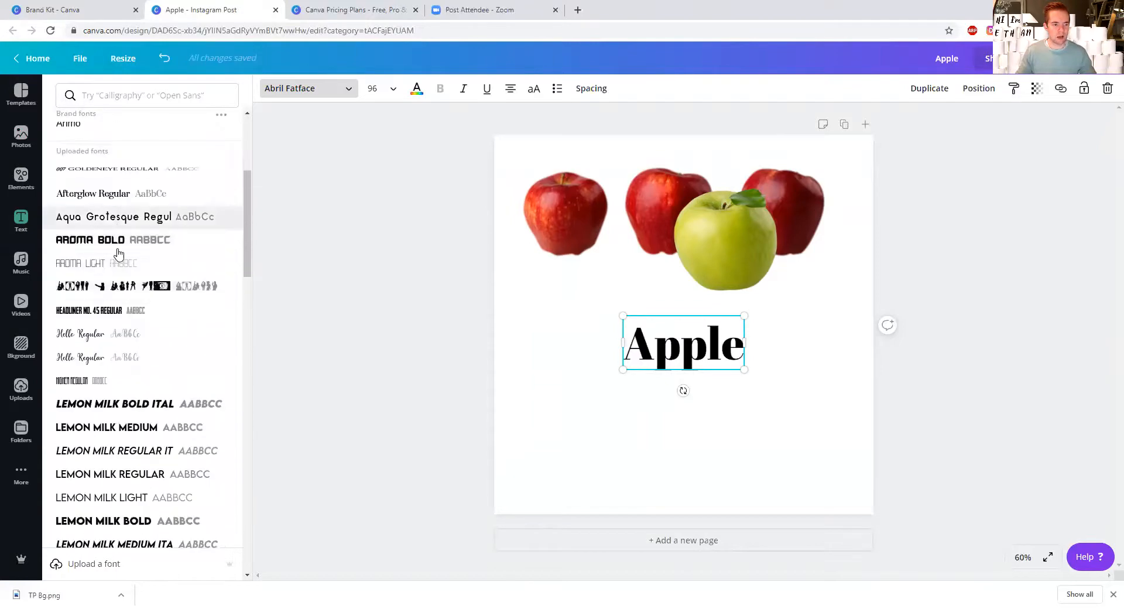
scroll(126, 310, "down", 1)
scroll(124, 286, "down", 6)
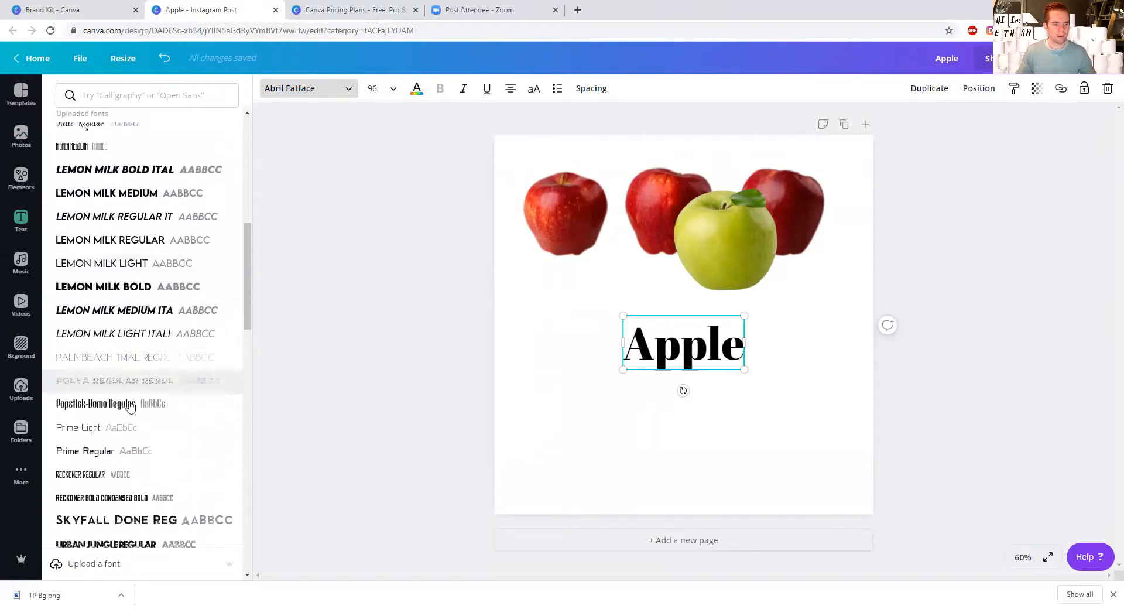
scroll(123, 410, "up", 2)
scroll(123, 399, "down", 8)
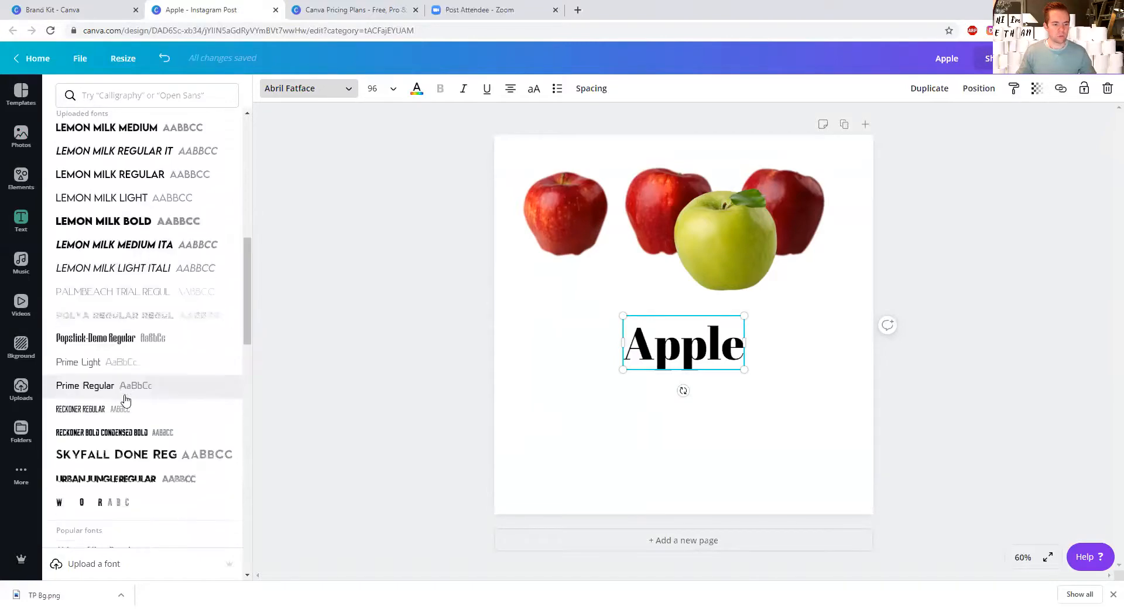
scroll(136, 378, "up", 3)
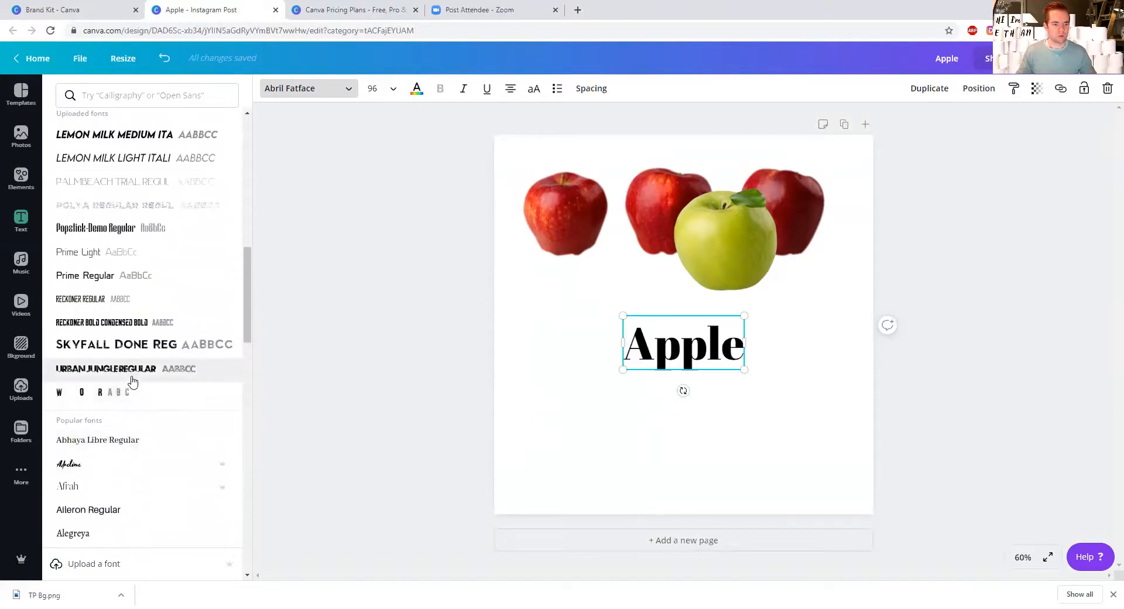
left_click(132, 374)
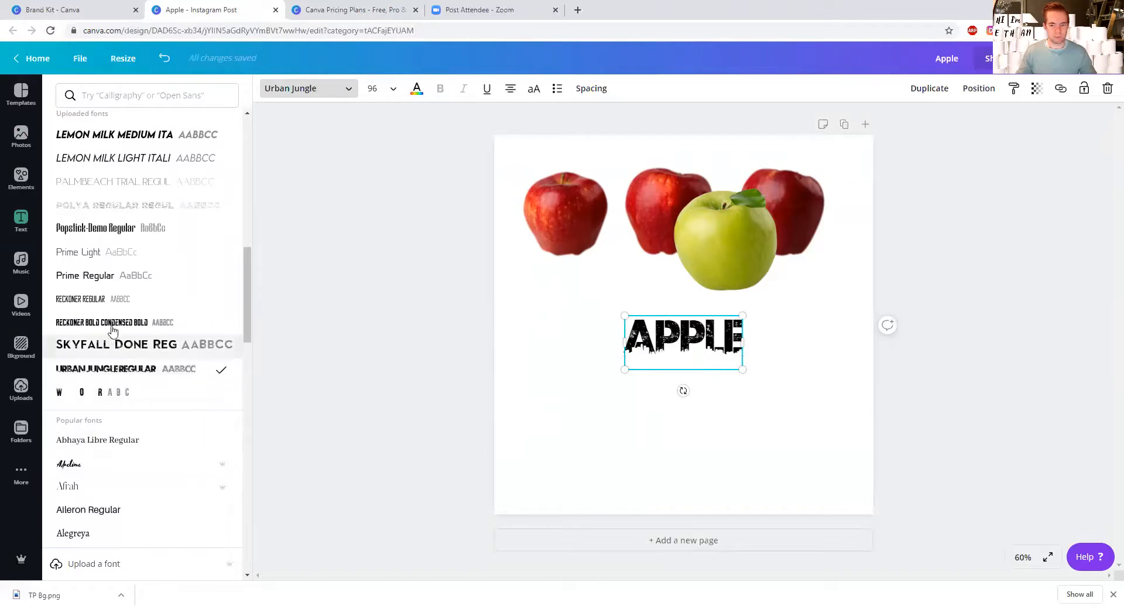
Step: Examine the popular and English fonts in the font list, including the ones marked as Canva Pro fonts
scroll(134, 293, "down", 3)
scroll(135, 296, "down", 6)
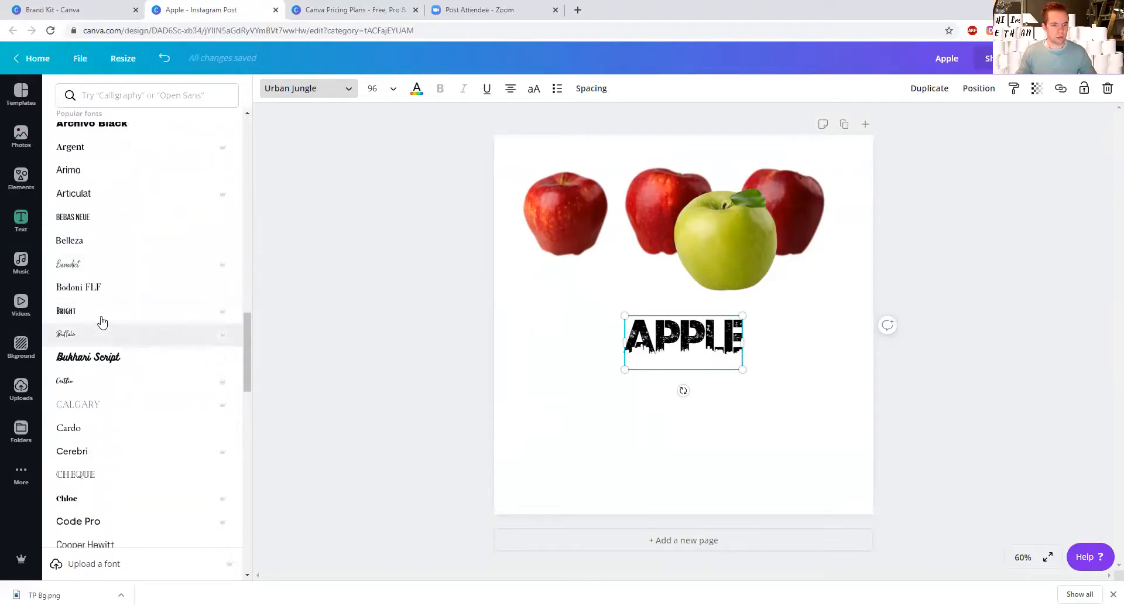
mouse_move(228, 316)
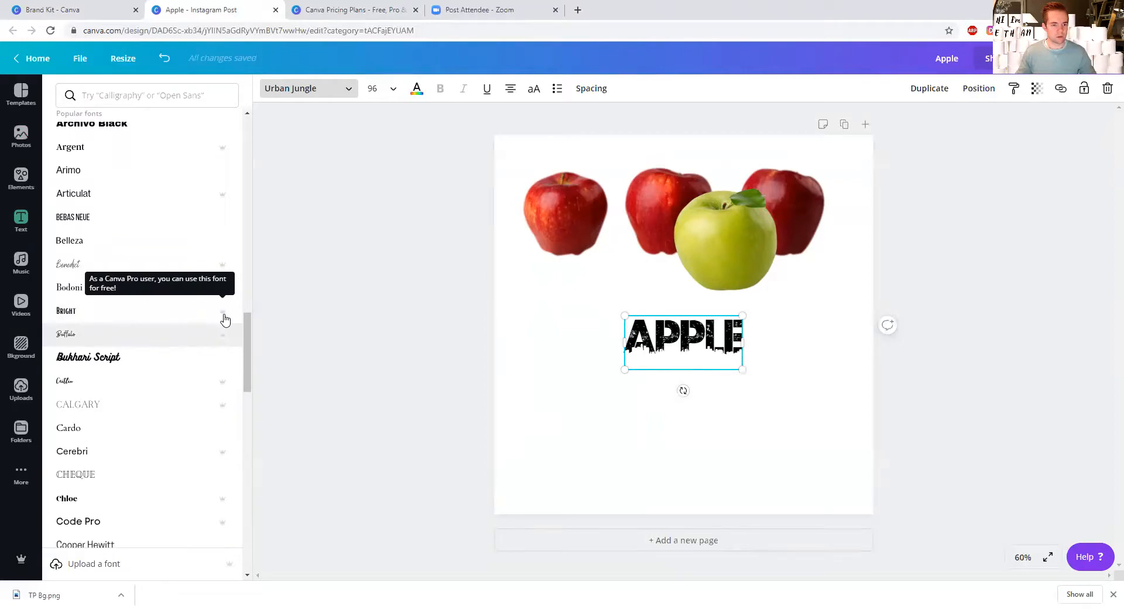
scroll(186, 293, "down", 4)
scroll(186, 299, "down", 15)
scroll(185, 300, "down", 15)
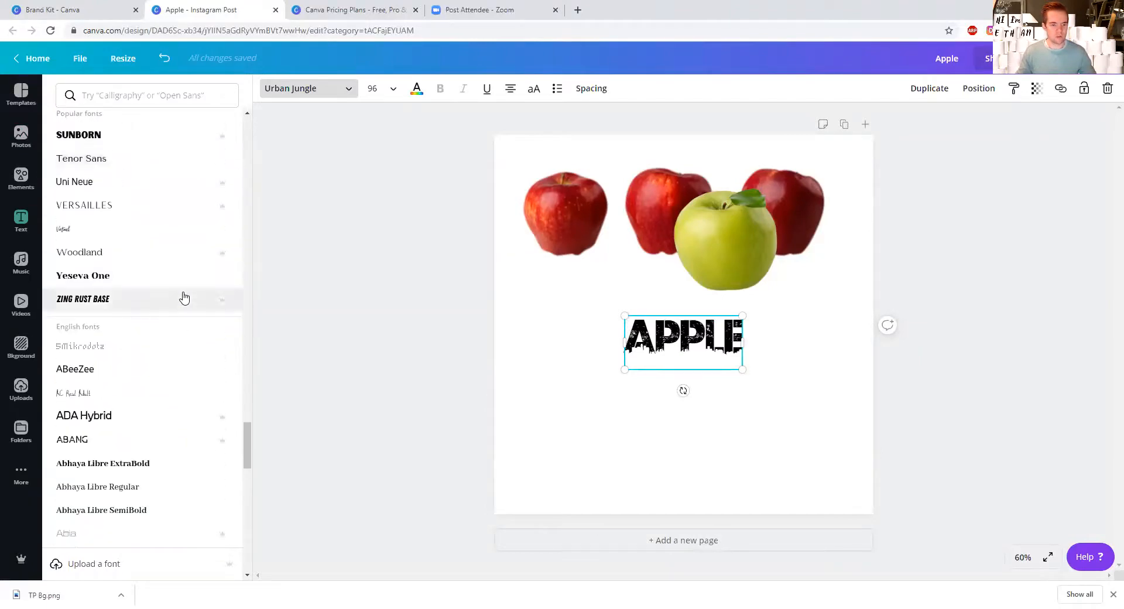
scroll(185, 298, "down", 3)
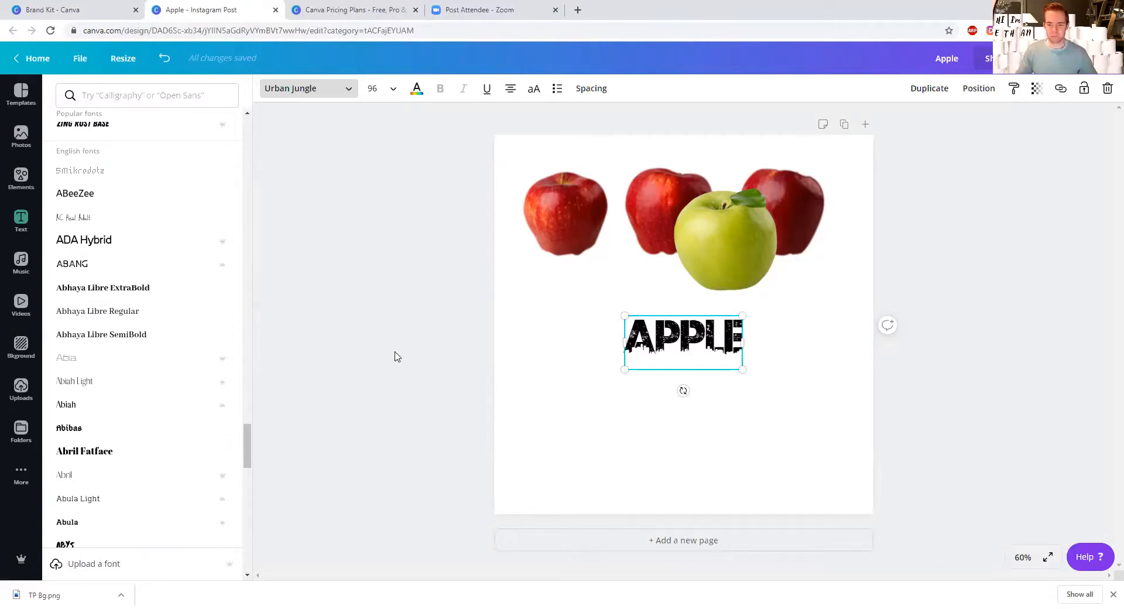
Step: Swap the layout so the apples image sits in the lower part of the post and the "Apple" heading above it
key("Escape")
left_click_drag(728, 235, 697, 415)
left_click_drag(687, 279, 694, 188)
Step: Increase the height of the apples image frame, scale the image down, and centre it below the "Apple" heading
left_click(693, 355)
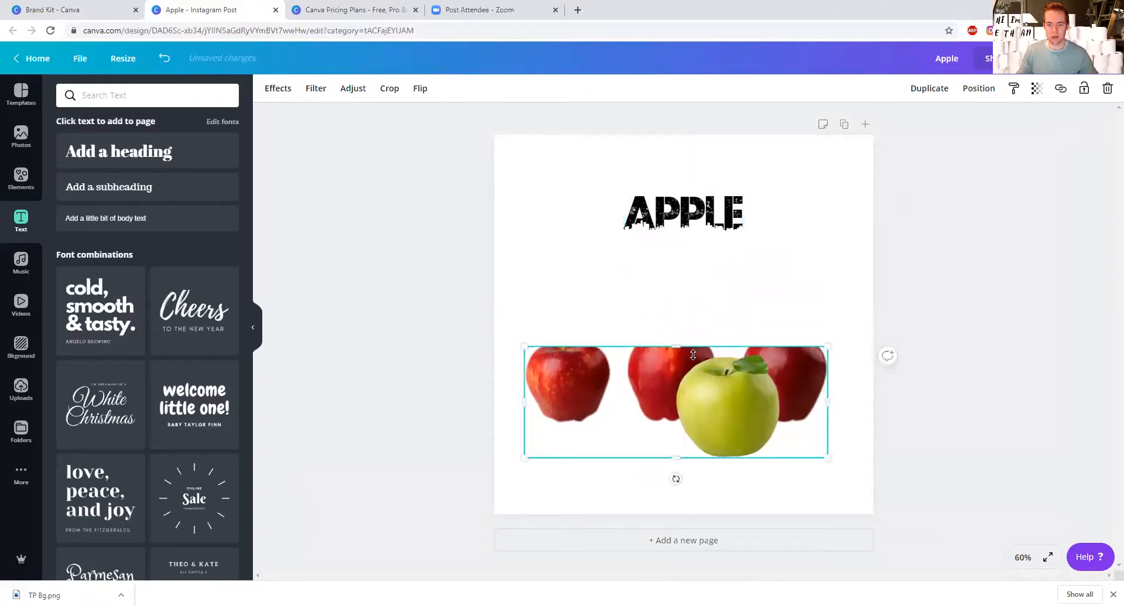
mouse_move(679, 330)
left_mouse_down()
mouse_move(677, 296)
mouse_move(679, 331)
left_mouse_up()
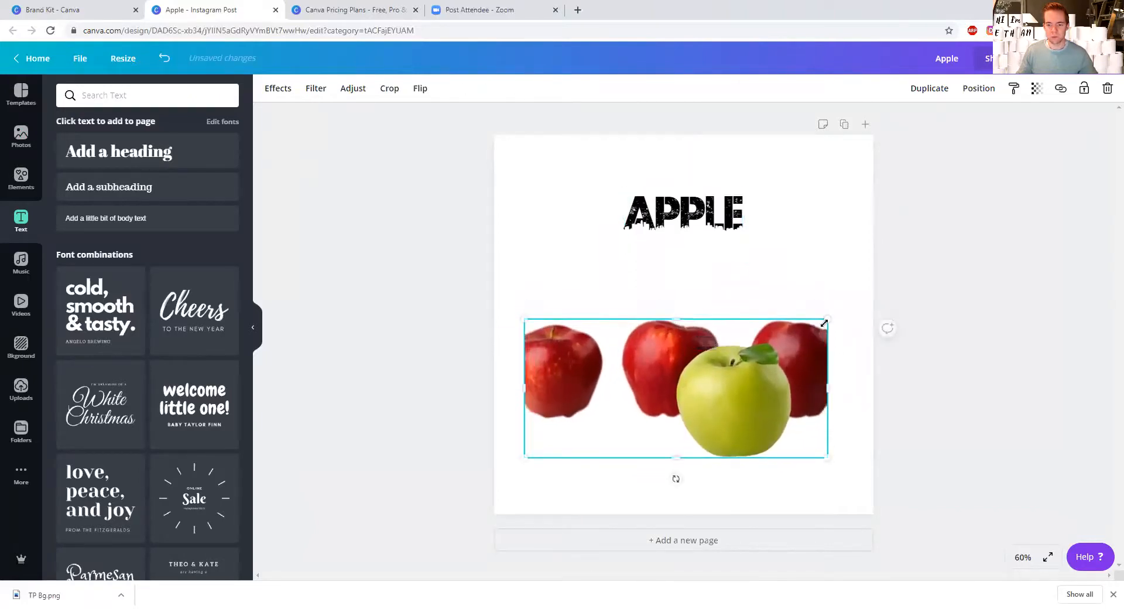
left_click_drag(829, 317, 773, 335)
left_click_drag(715, 367, 749, 298)
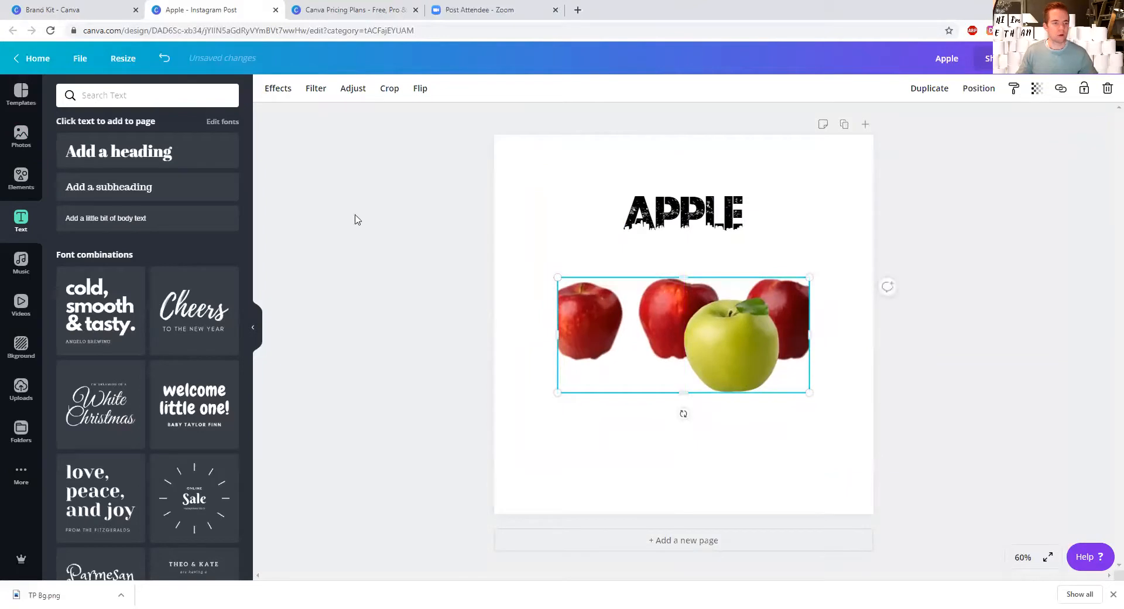
Step: Search the resize formats for "facebook", review them, and leave the design size as it is
left_click(114, 65)
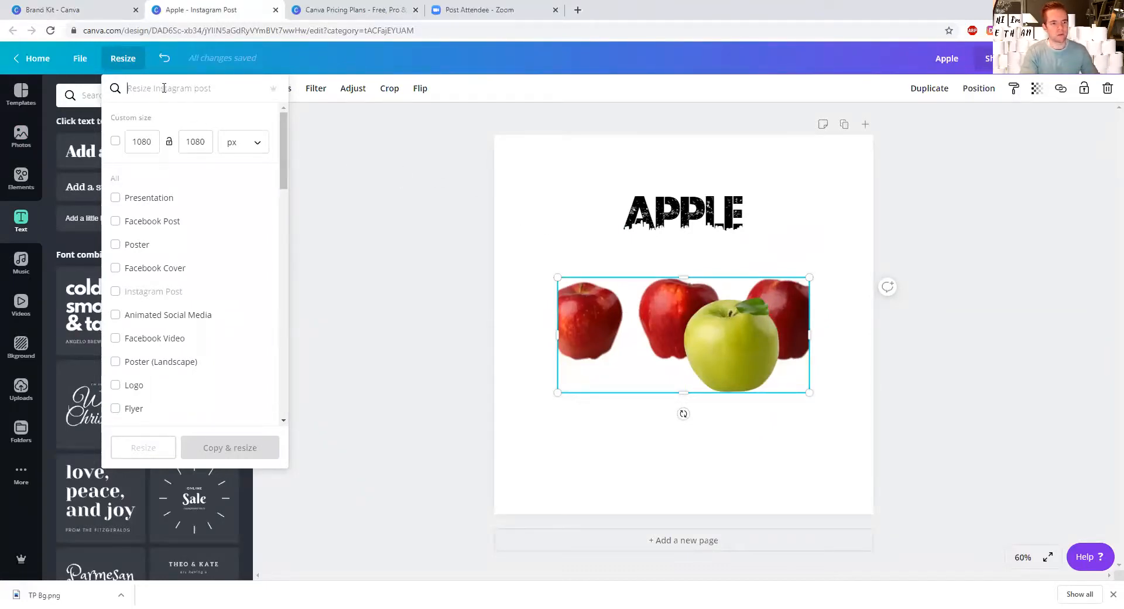
type("faceb")
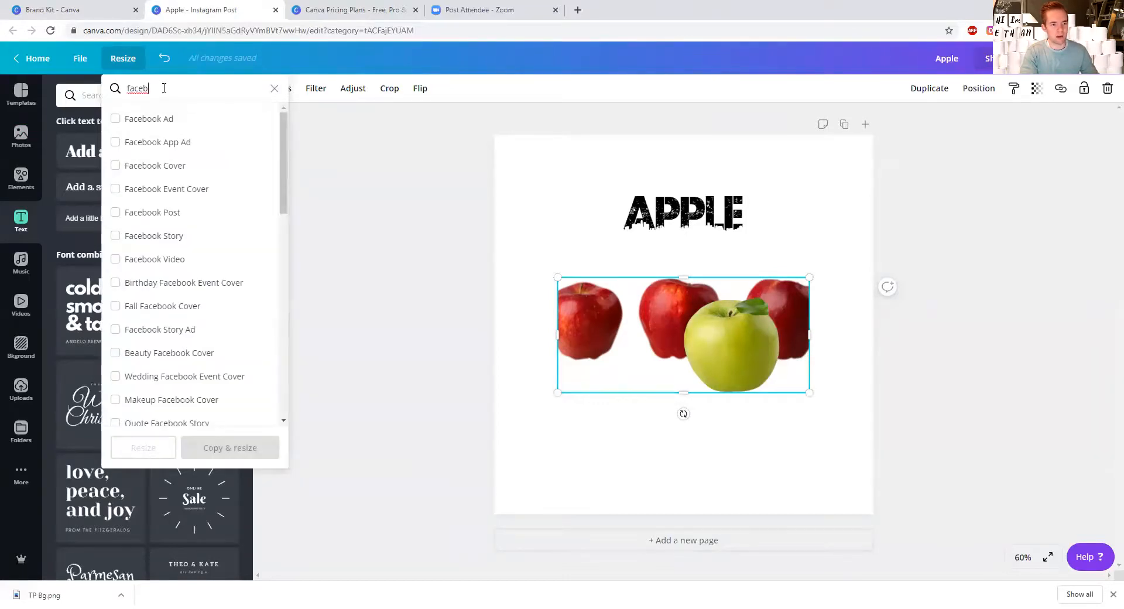
type("ook")
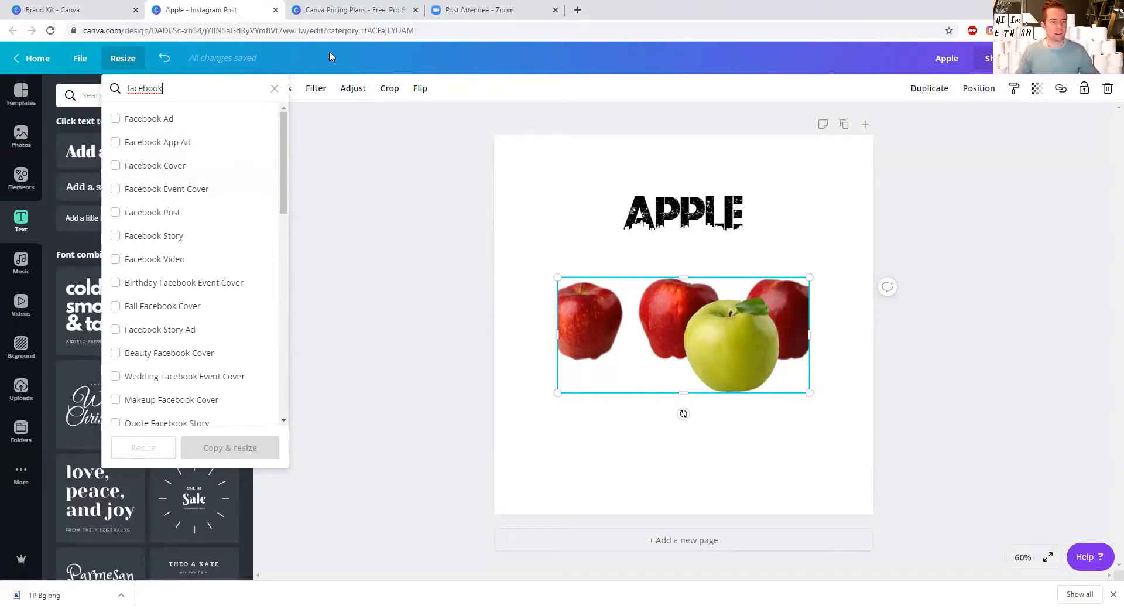
left_click(377, 218)
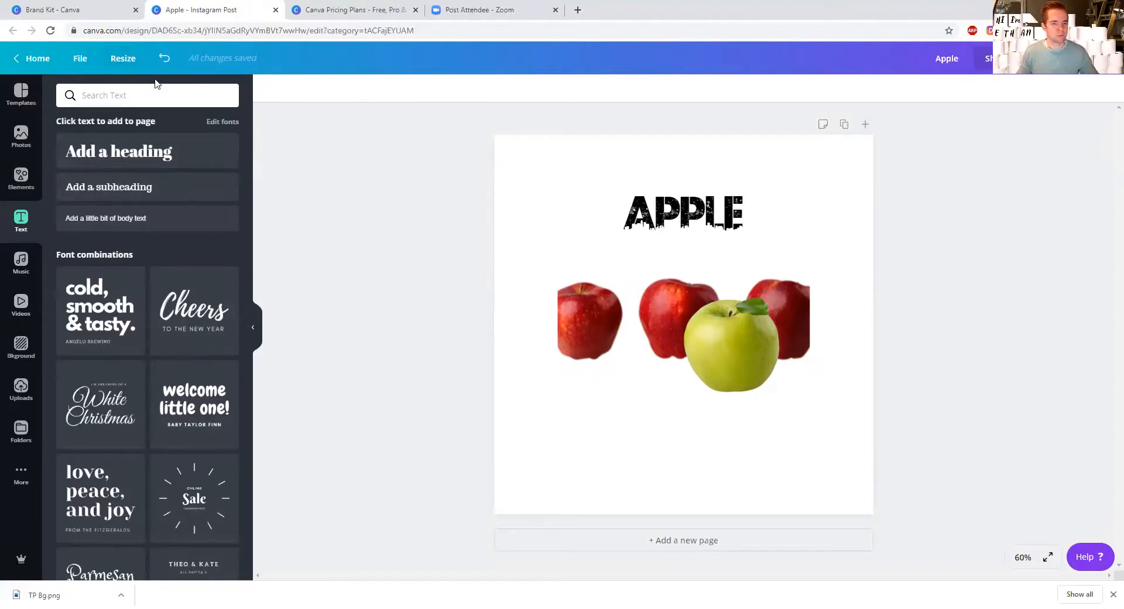
Step: Review the effects offered for the apples image, including Background Remover, and close them without applying any
left_click(635, 309)
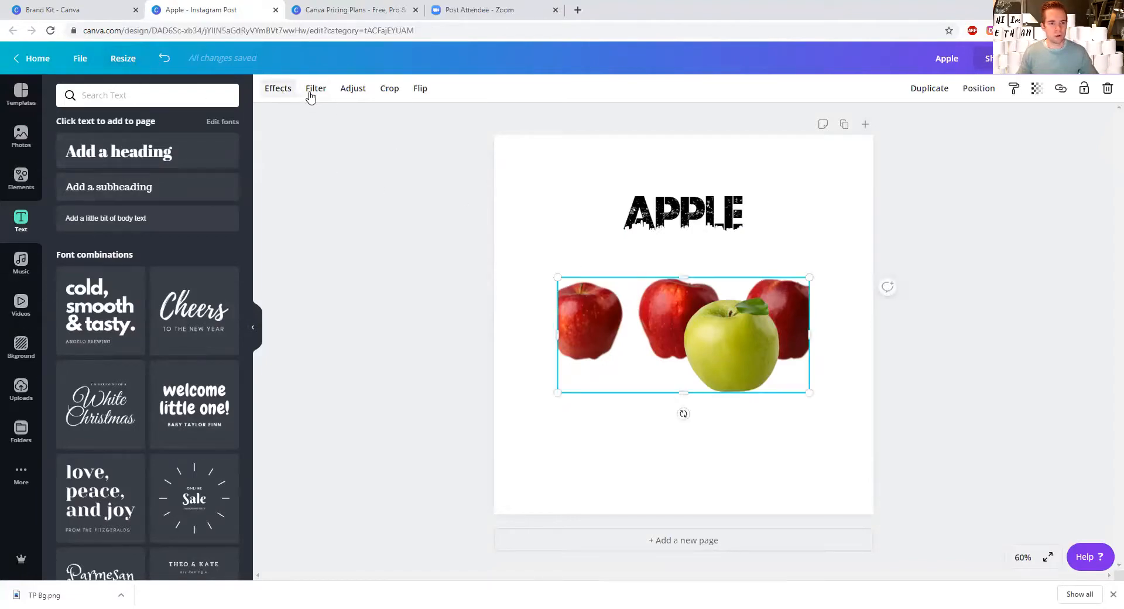
left_click(270, 94)
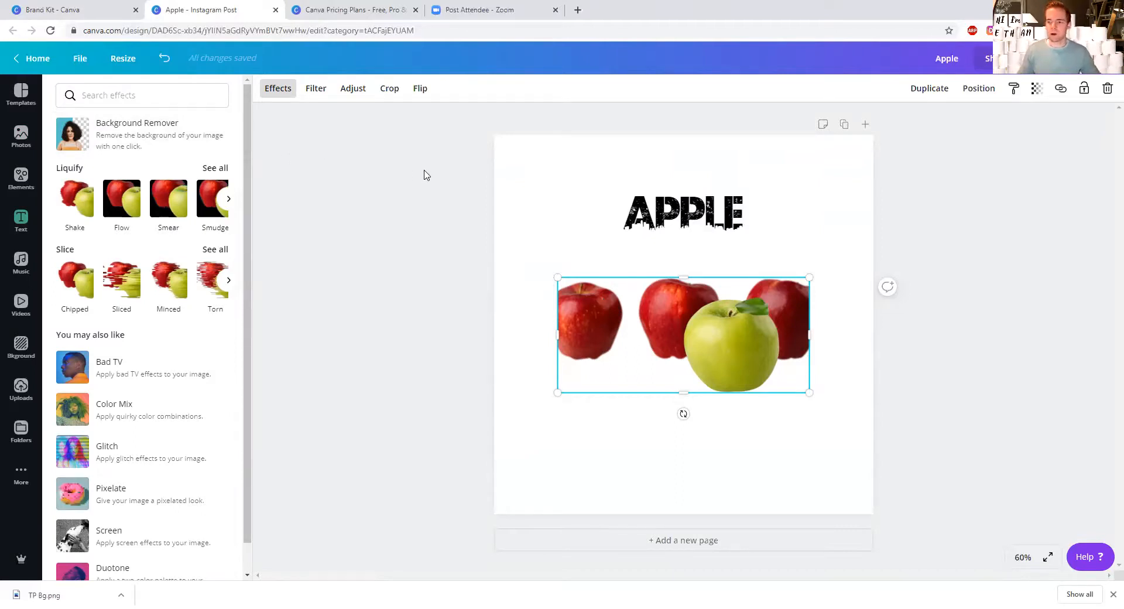
left_click(934, 142)
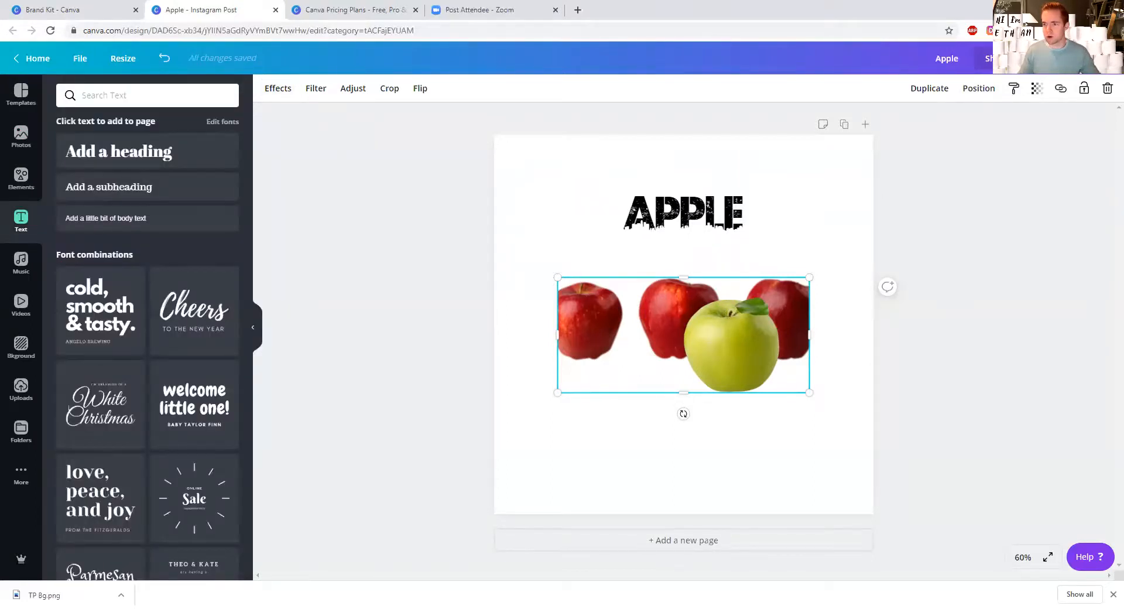
Step: Expand the list of publishing options for the design and examine the social, cloud storage, print and embed choices
left_click(1103, 59)
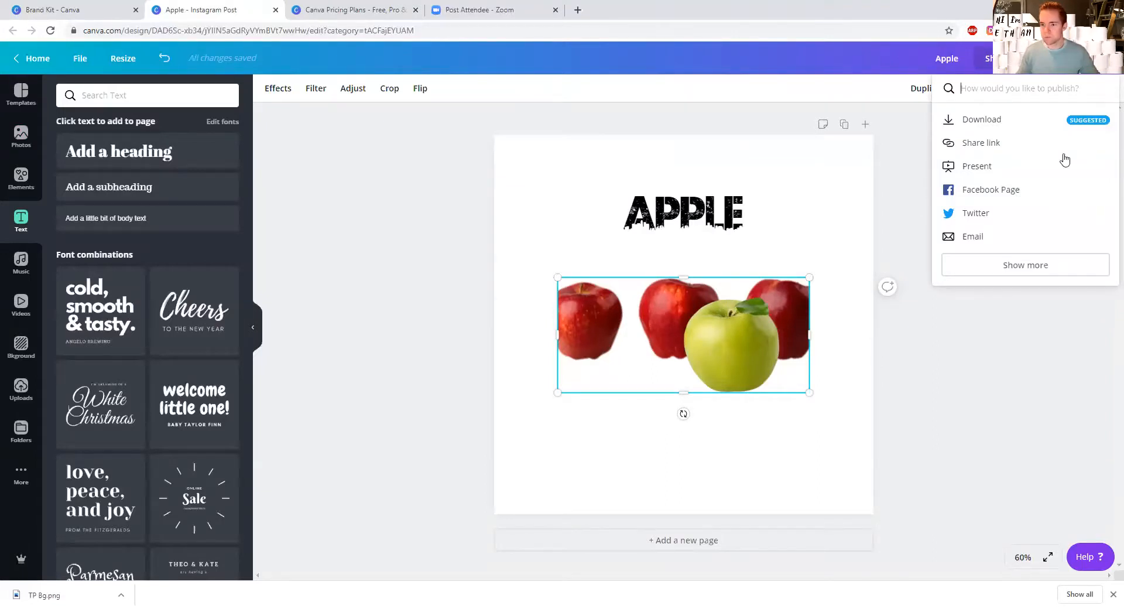
left_click(1029, 267)
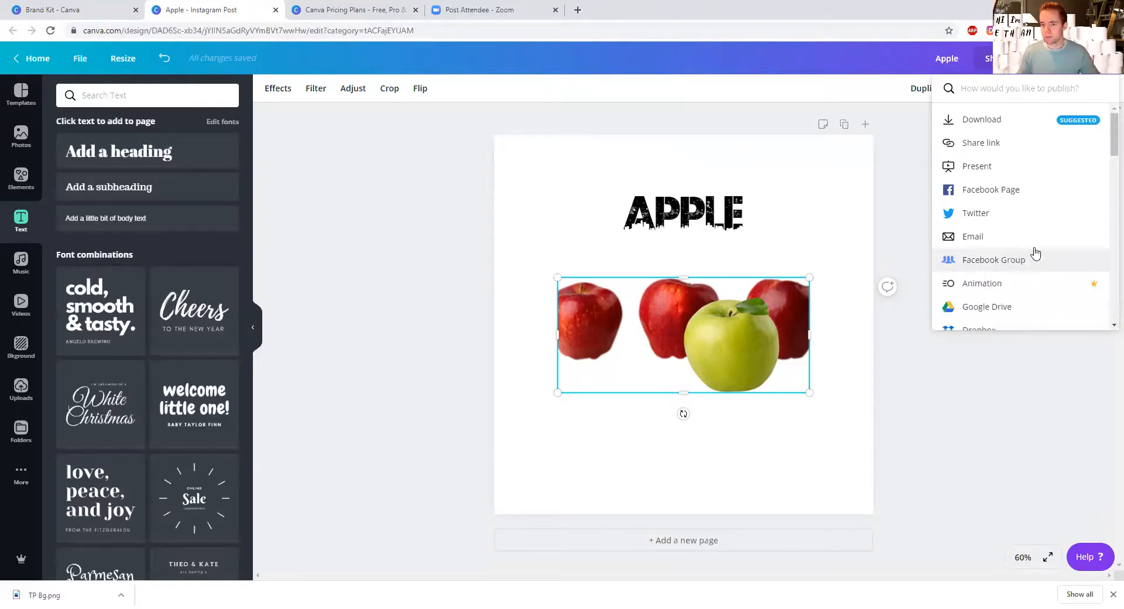
scroll(1031, 251, "down", 1)
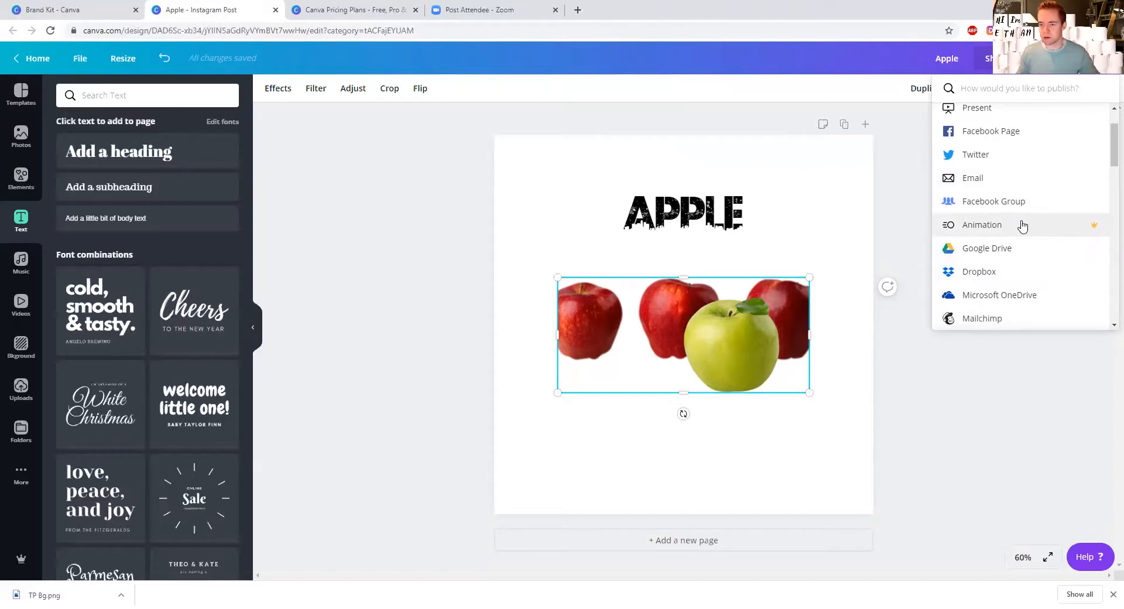
scroll(1024, 226, "down", 4)
scroll(1030, 224, "down", 6)
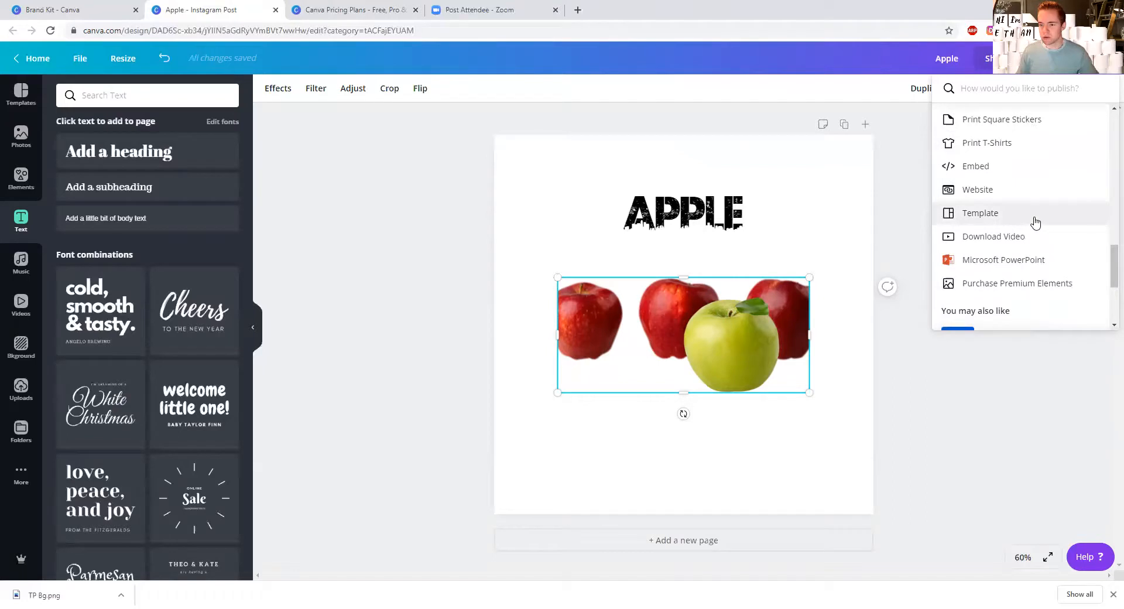
scroll(1034, 221, "down", 3)
scroll(1036, 223, "up", 4)
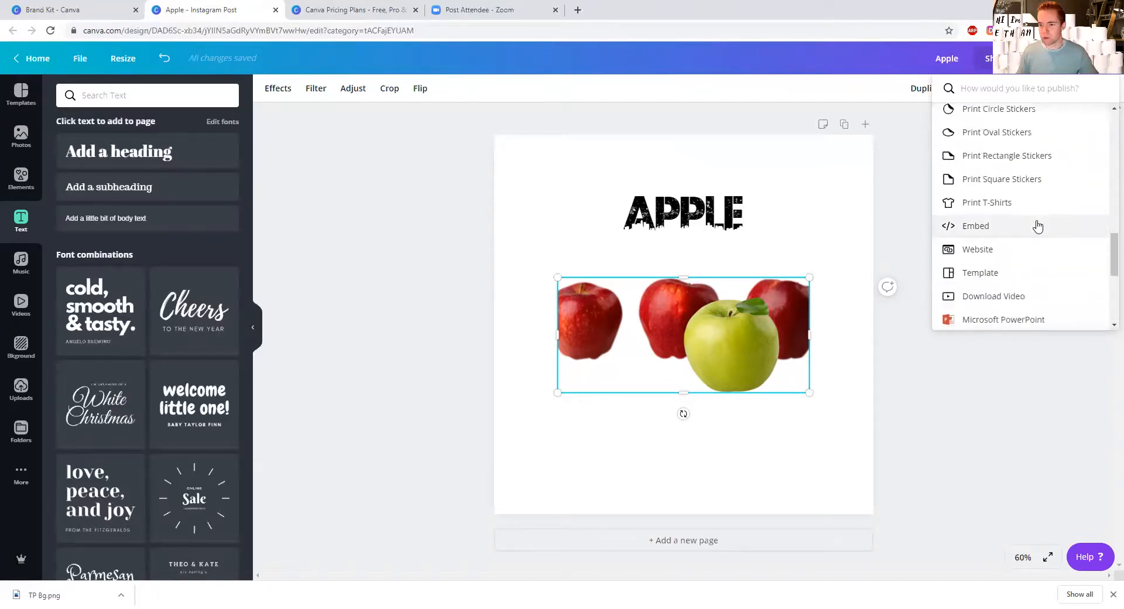
scroll(1039, 234, "up", 8)
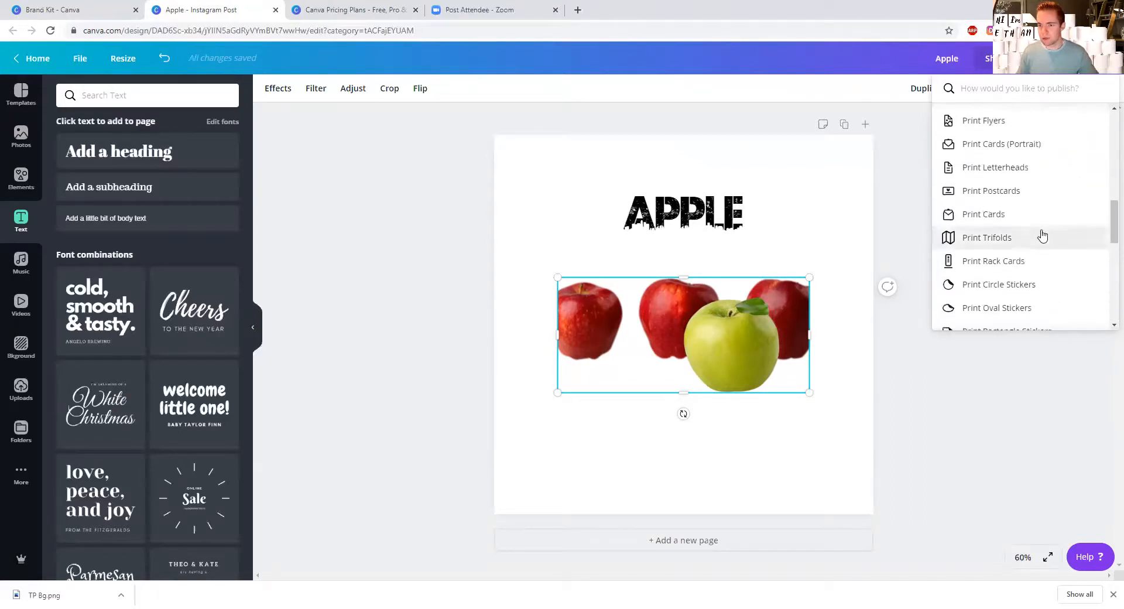
scroll(1044, 239, "up", 2)
scroll(1044, 239, "down", 2)
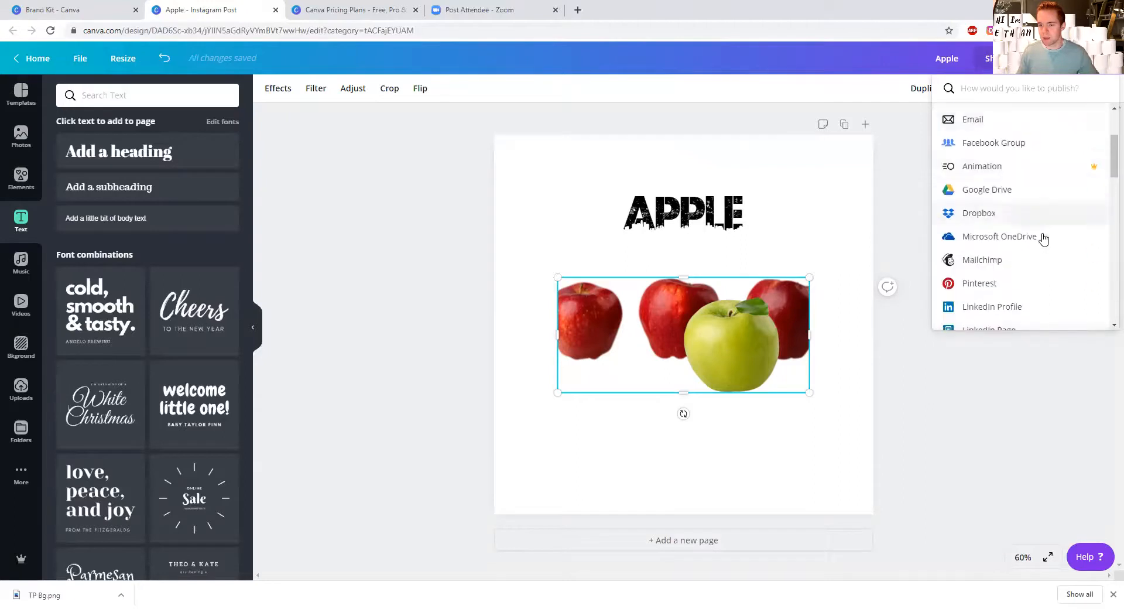
scroll(1039, 235, "up", 2)
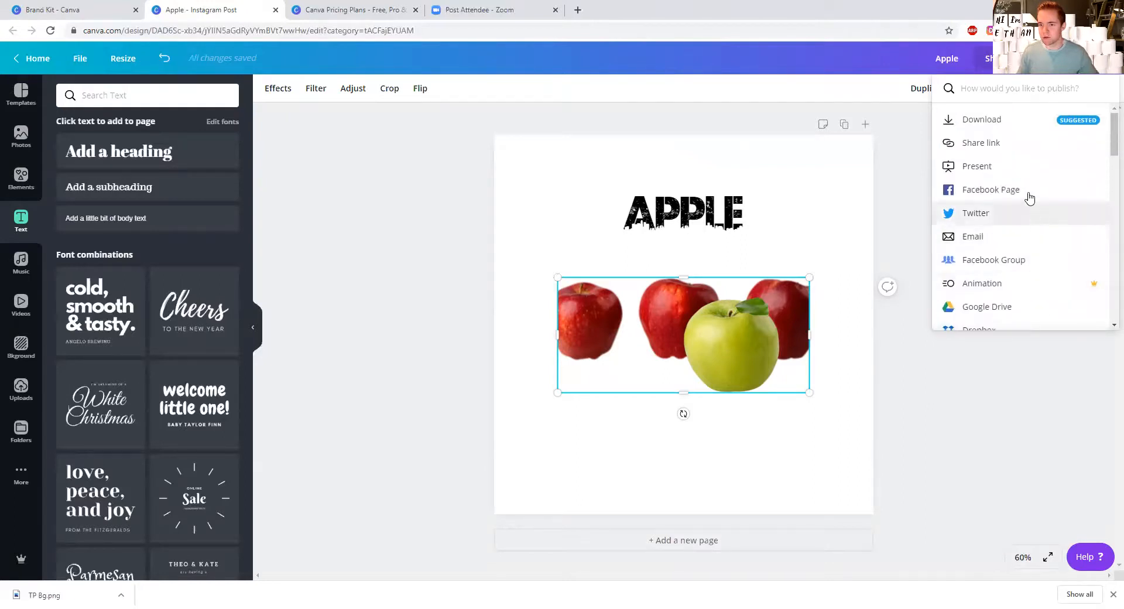
Step: Try the Transparent background and Compress file (lower quality) options for a PNG download
left_click(903, 69)
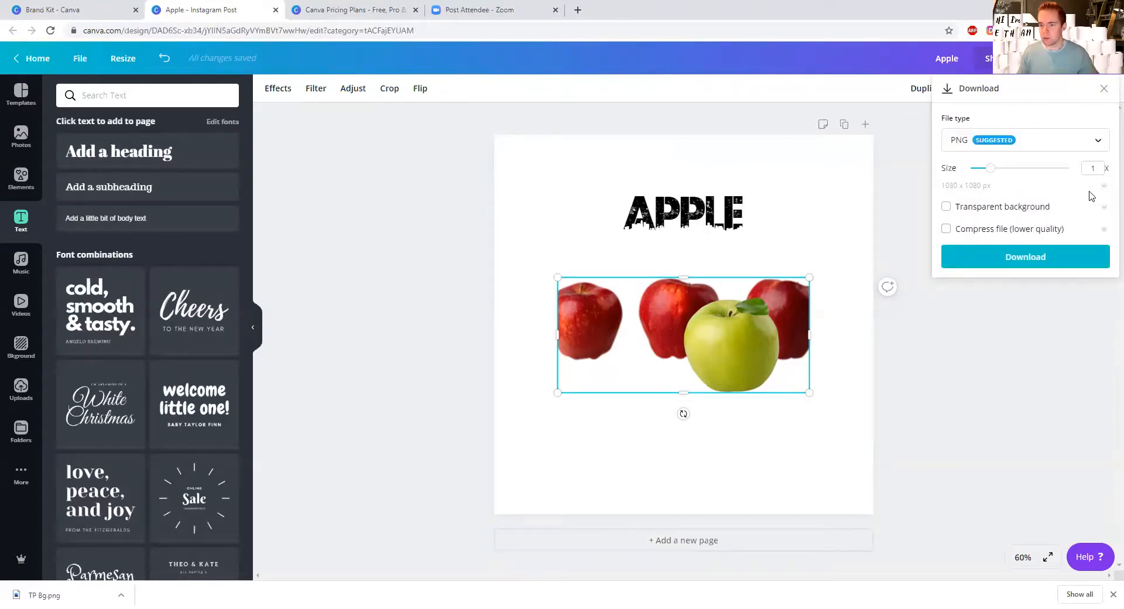
mouse_move(989, 169)
left_mouse_down()
mouse_move(1028, 173)
mouse_move(990, 170)
left_mouse_up()
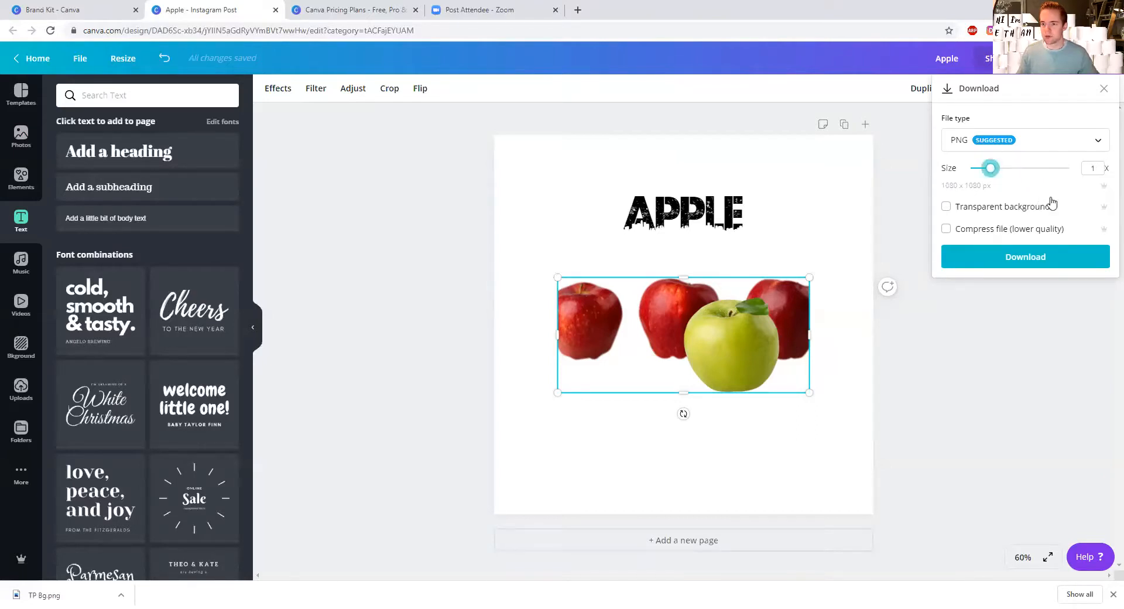
left_click(947, 208)
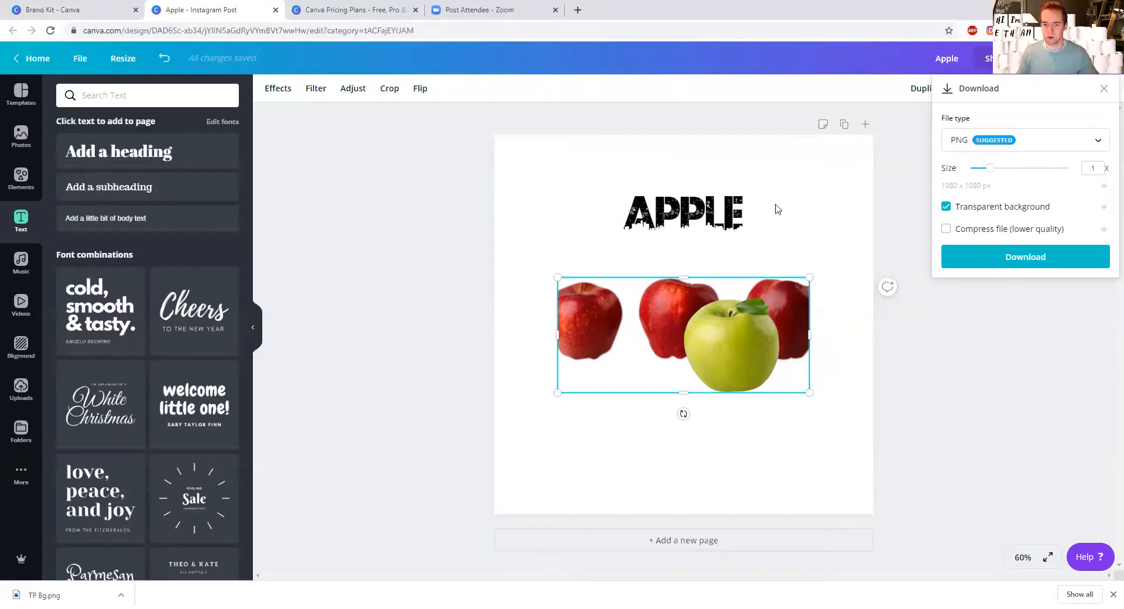
left_click(811, 214)
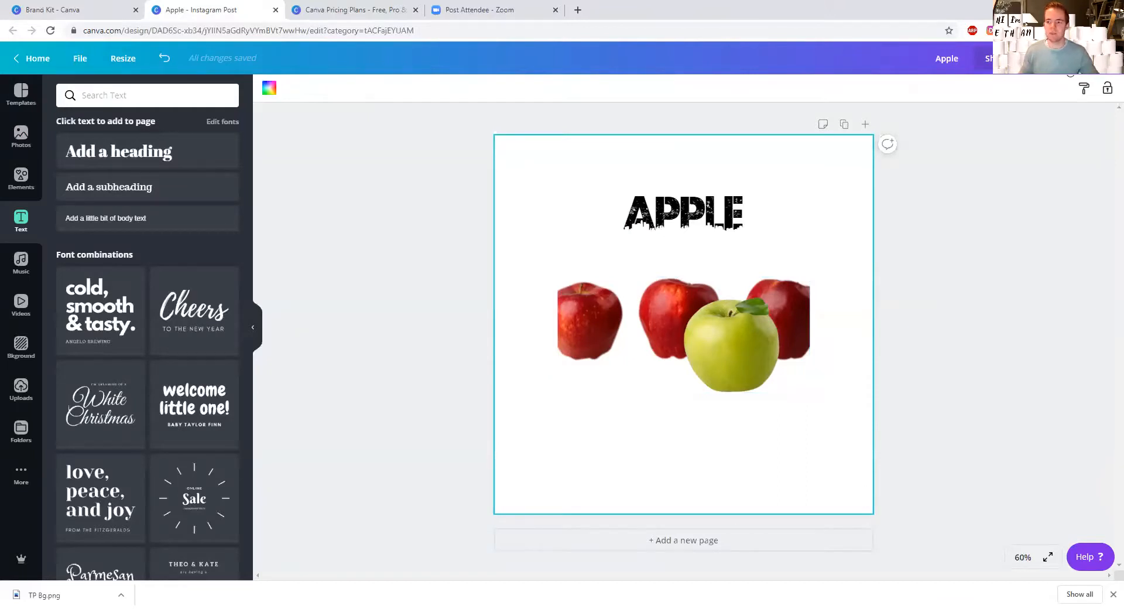
left_click(1070, 72)
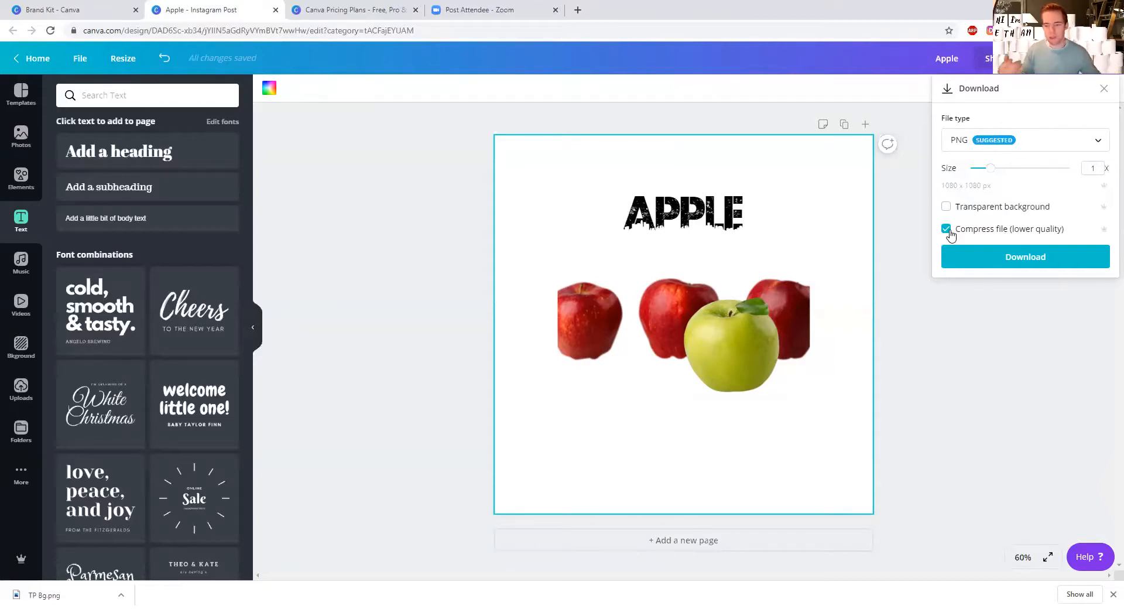
left_click(950, 237)
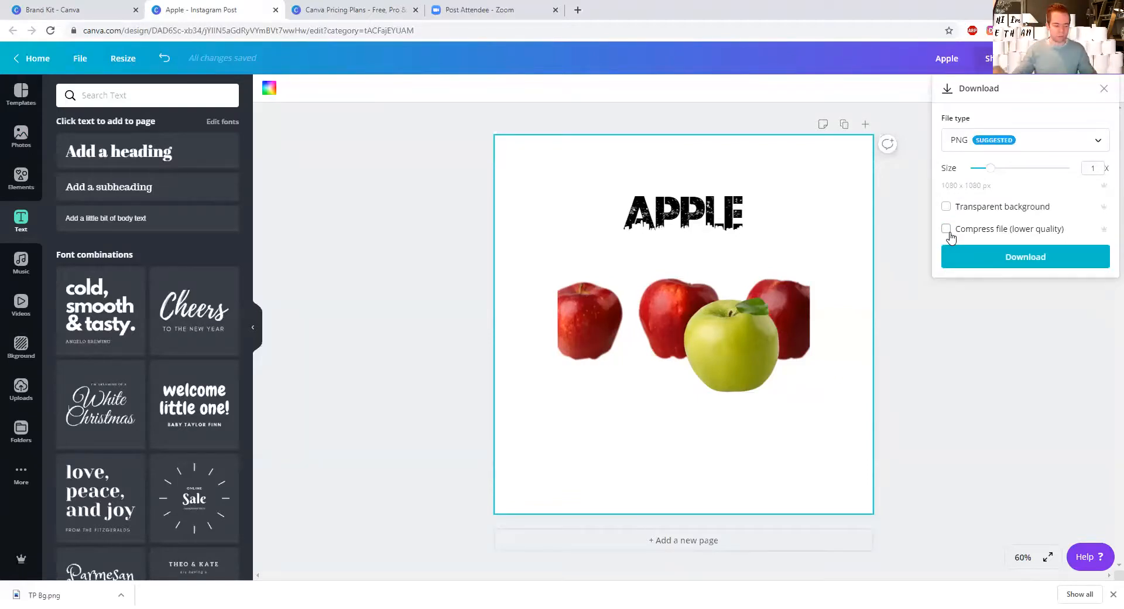
Step: Set the download file type to Animation and preview the design in the Pan style
left_click(1001, 143)
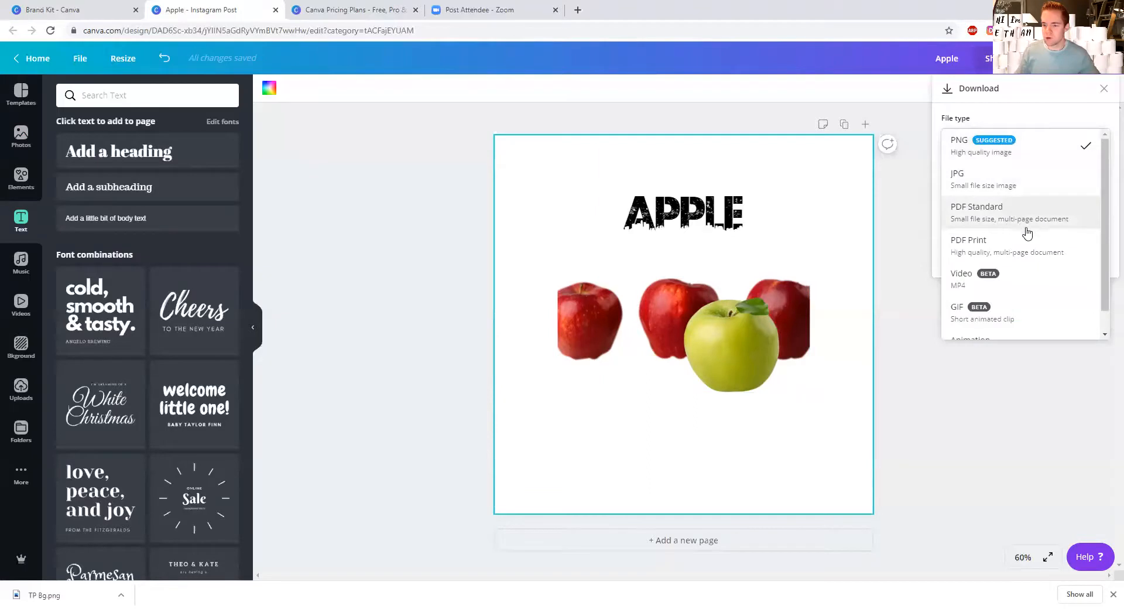
scroll(1025, 234, "down", 1)
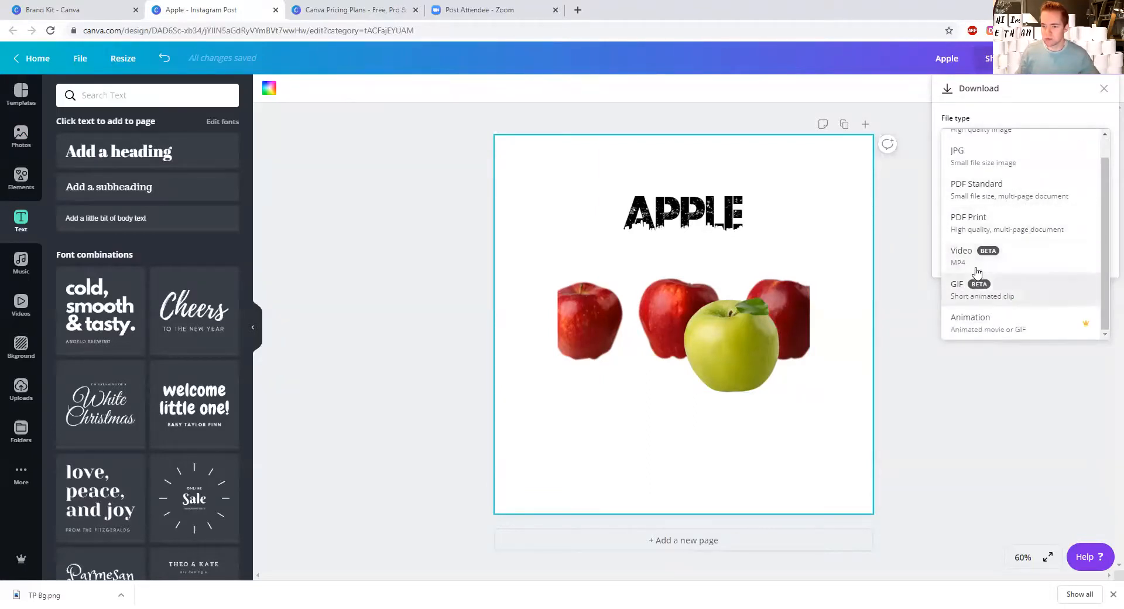
left_click(993, 330)
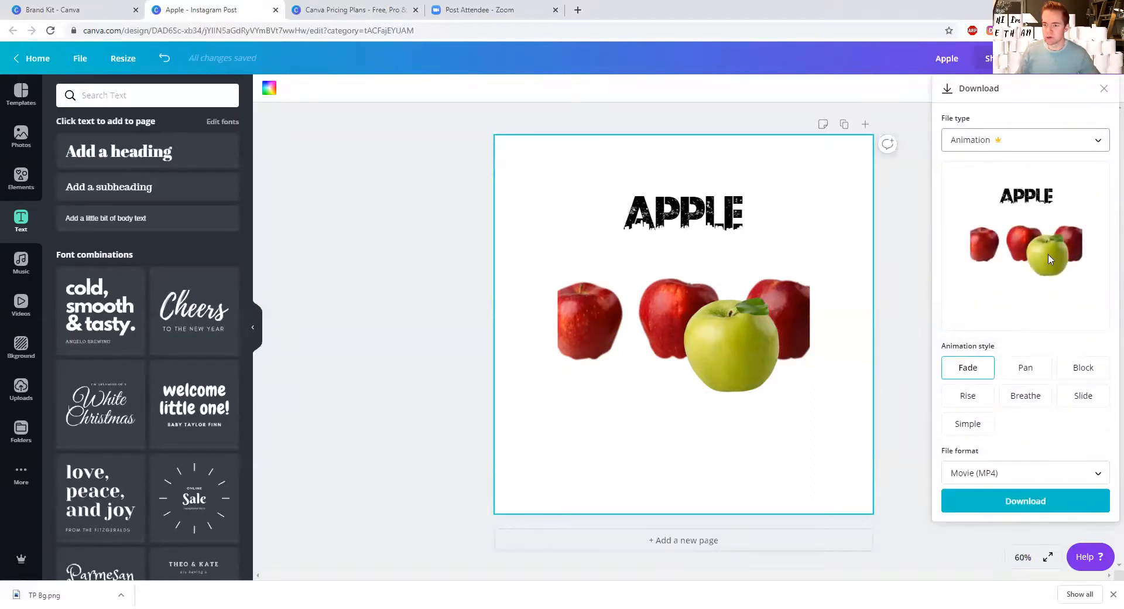
left_click(1019, 367)
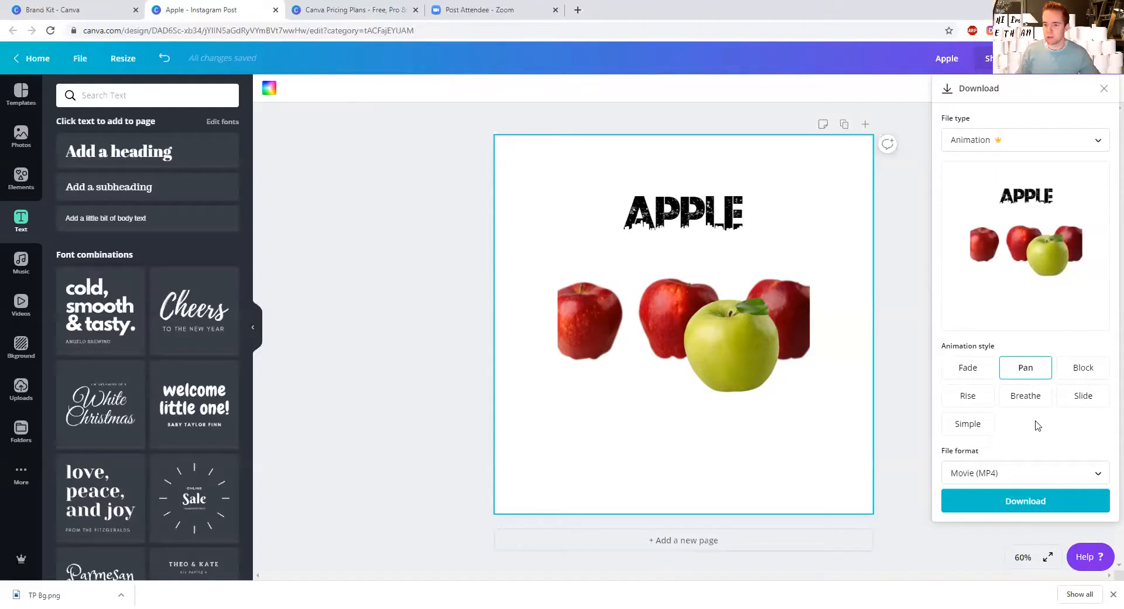
Step: Check the available animation file formats, preview the Slide style, and close the download settings without downloading
left_click(1002, 474)
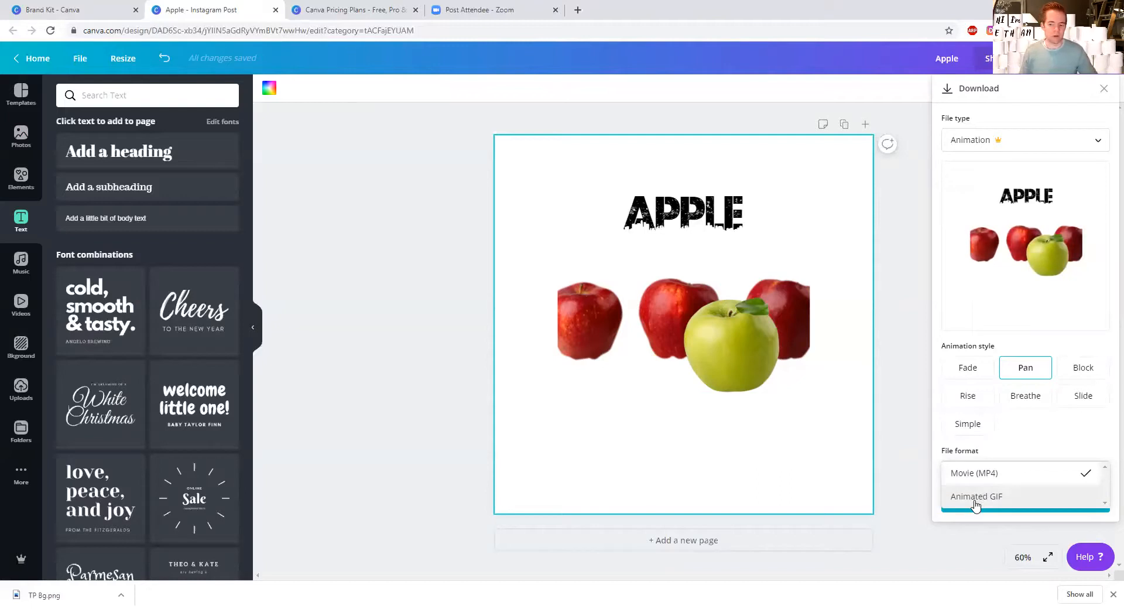
left_click(919, 493)
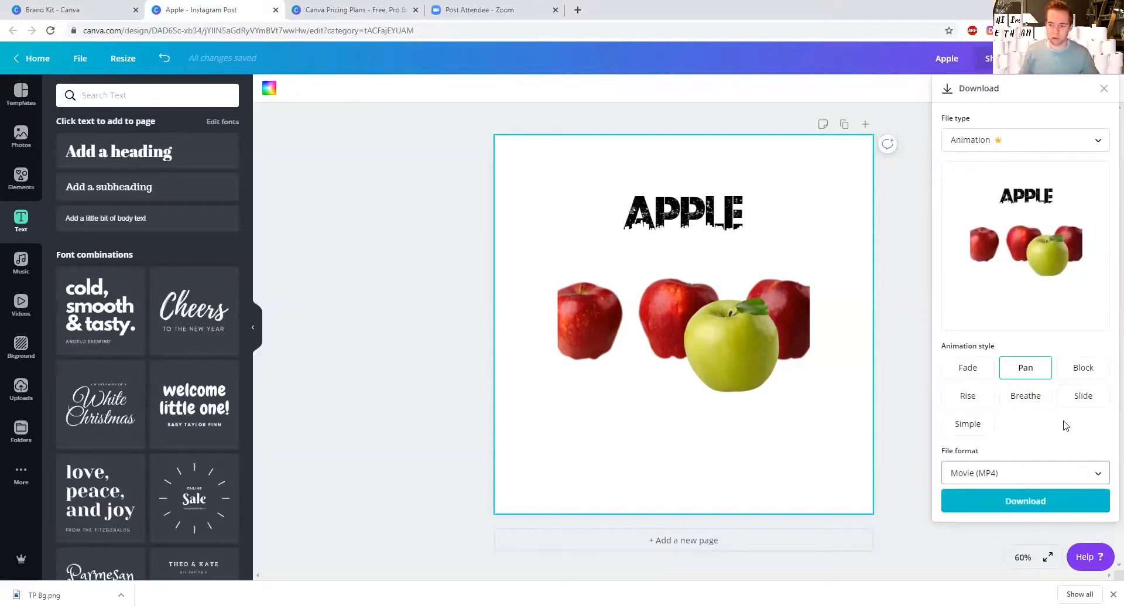
left_click(1082, 401)
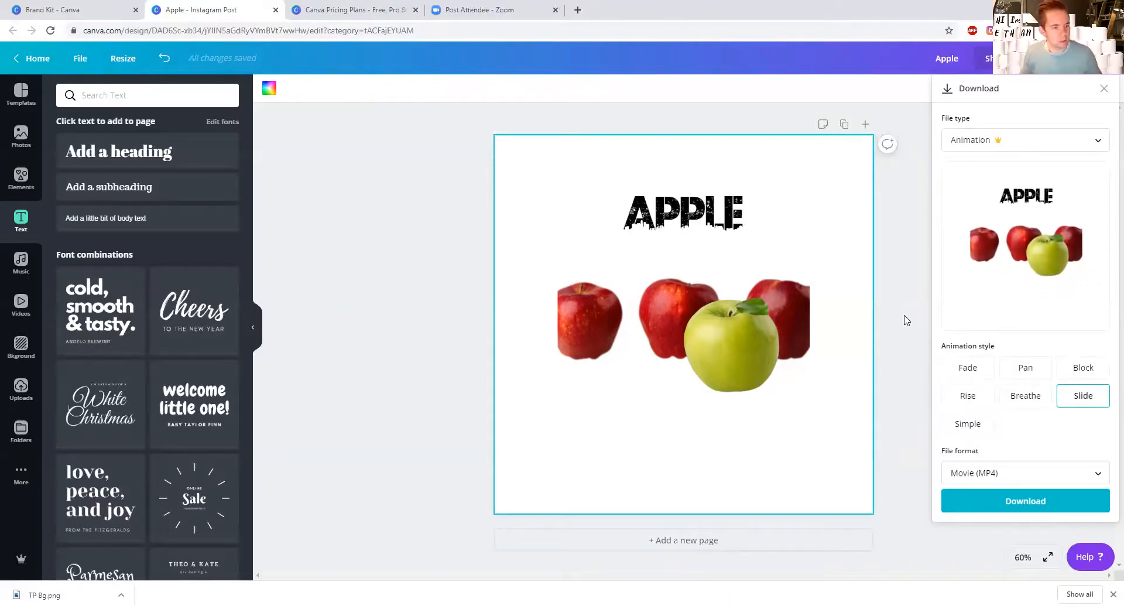
left_click(899, 285)
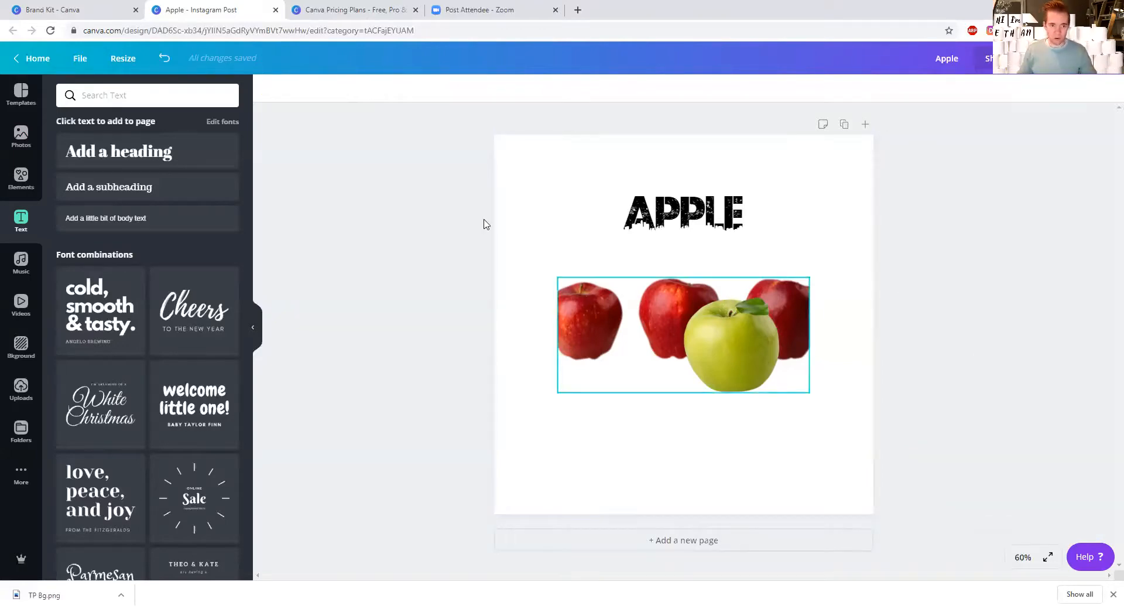
Step: Return to the Canva pricing page and compare brand management, storage, and security and support across the plans
key("ctrl+Tab")
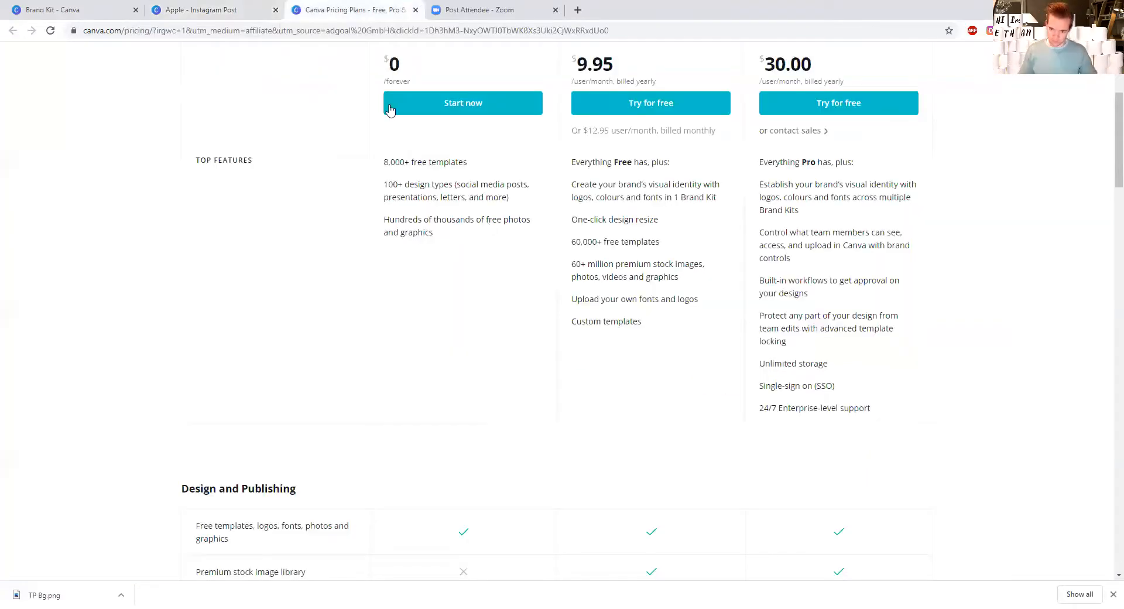
scroll(514, 281, "down", 15)
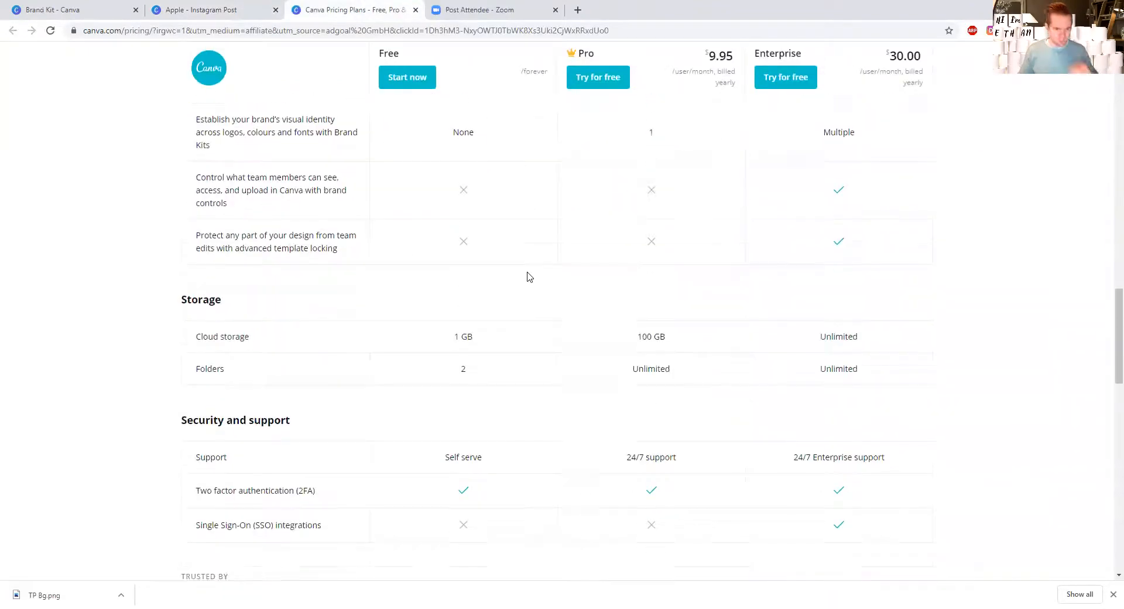
scroll(529, 277, "down", 4)
scroll(534, 281, "up", 5)
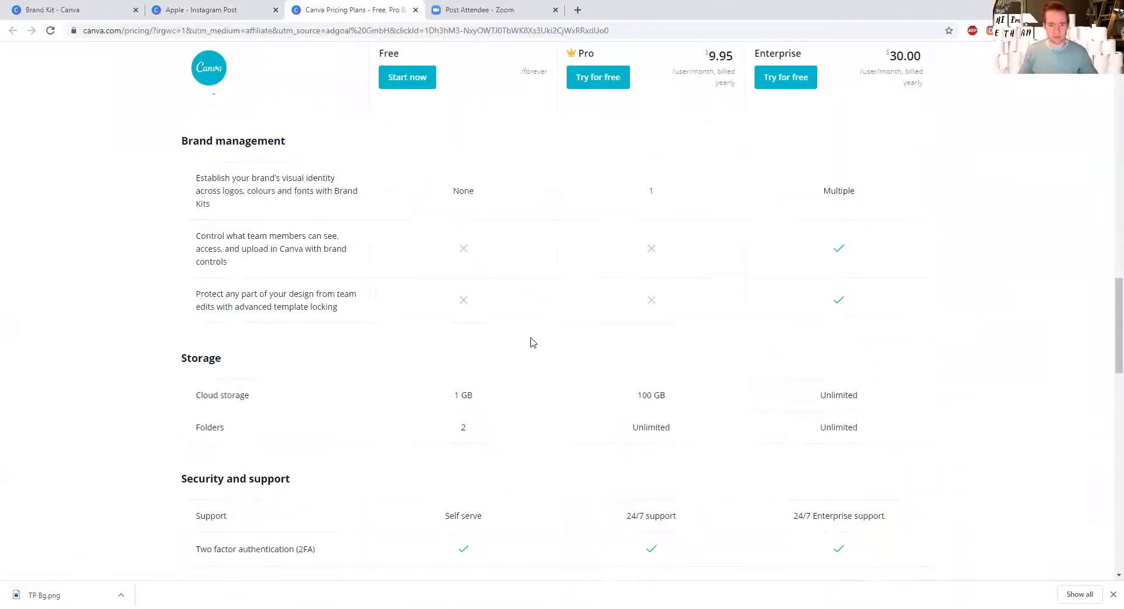